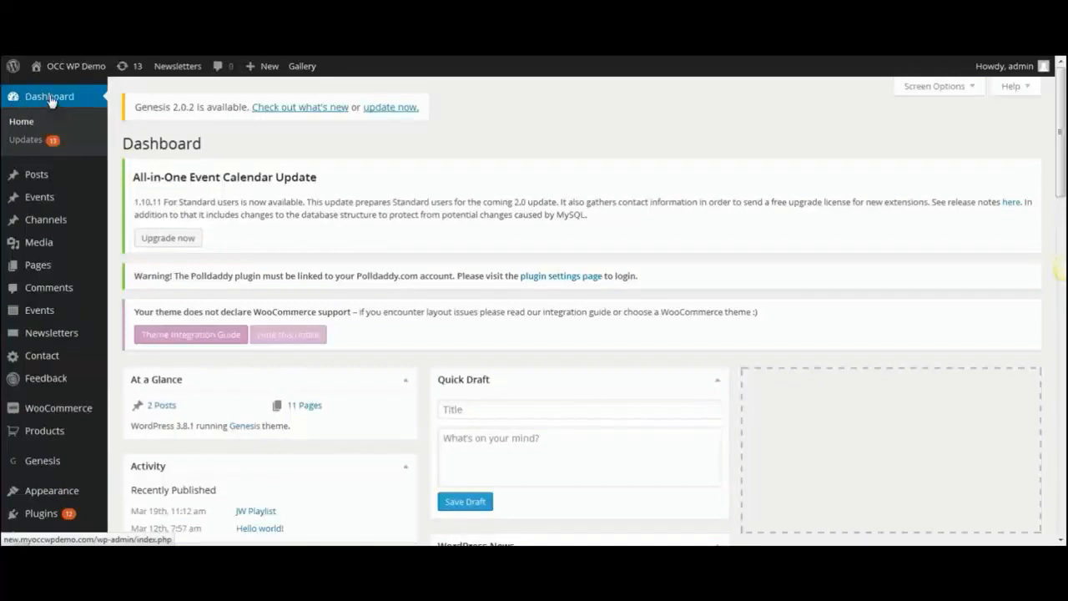
# Open the Add New Event editor from the Events menu in the admin sidebar.
pyautogui.moveTo(19, 202)
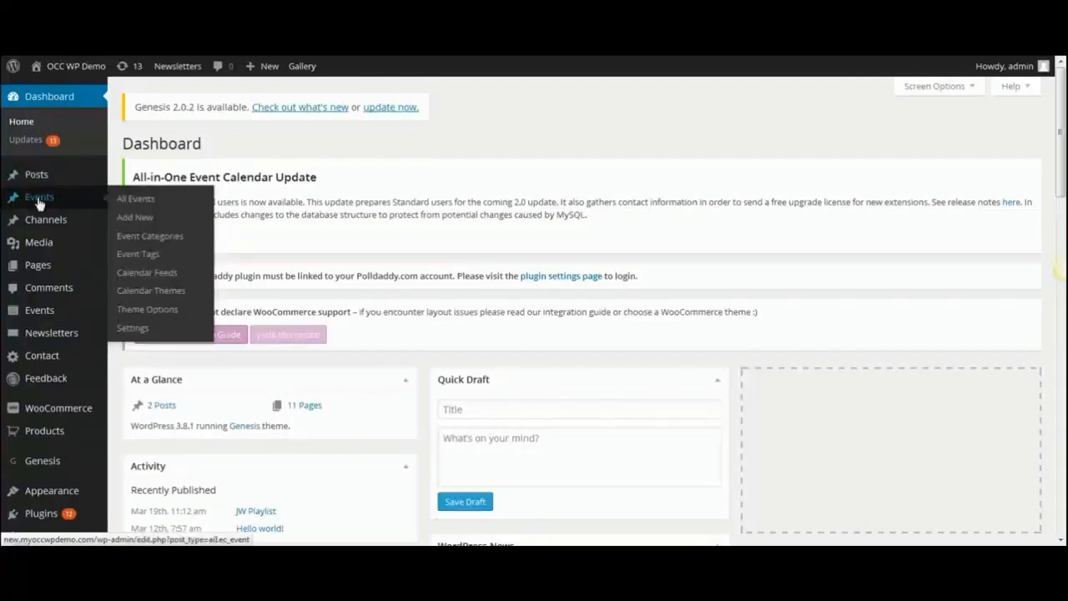
pyautogui.click(136, 223)
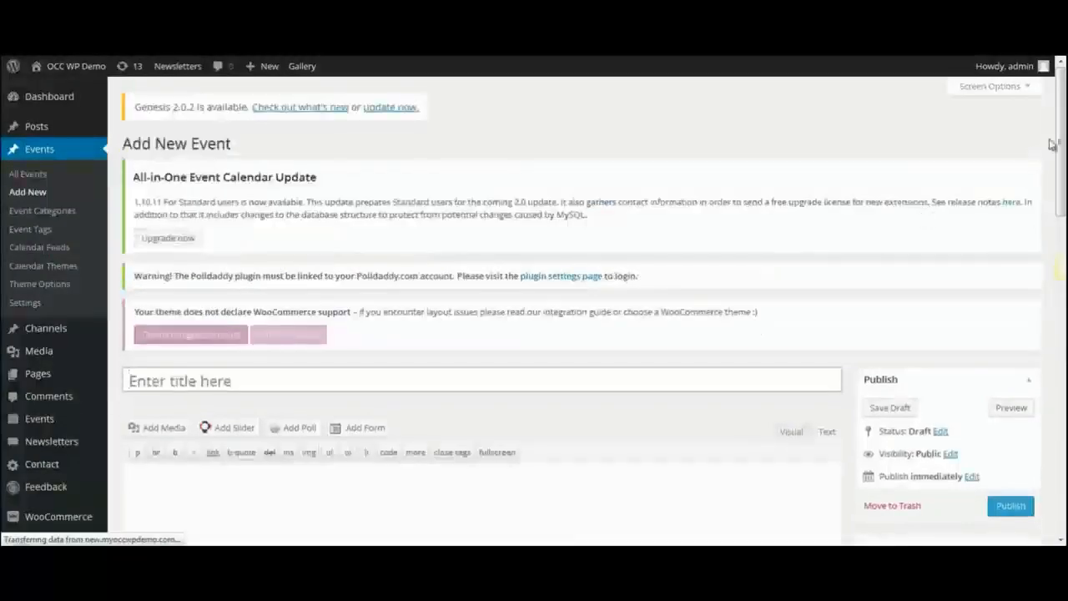
# Title the new event 'Church Picnic'.
pyautogui.moveTo(1060, 146); pyautogui.dragTo(1062, 216)
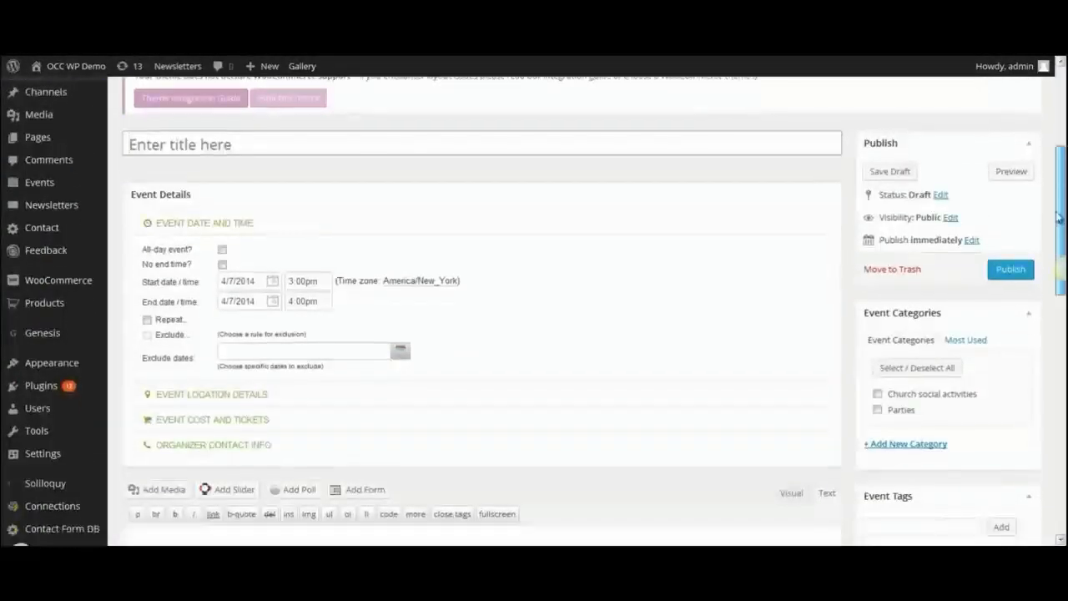
pyautogui.click(270, 145)
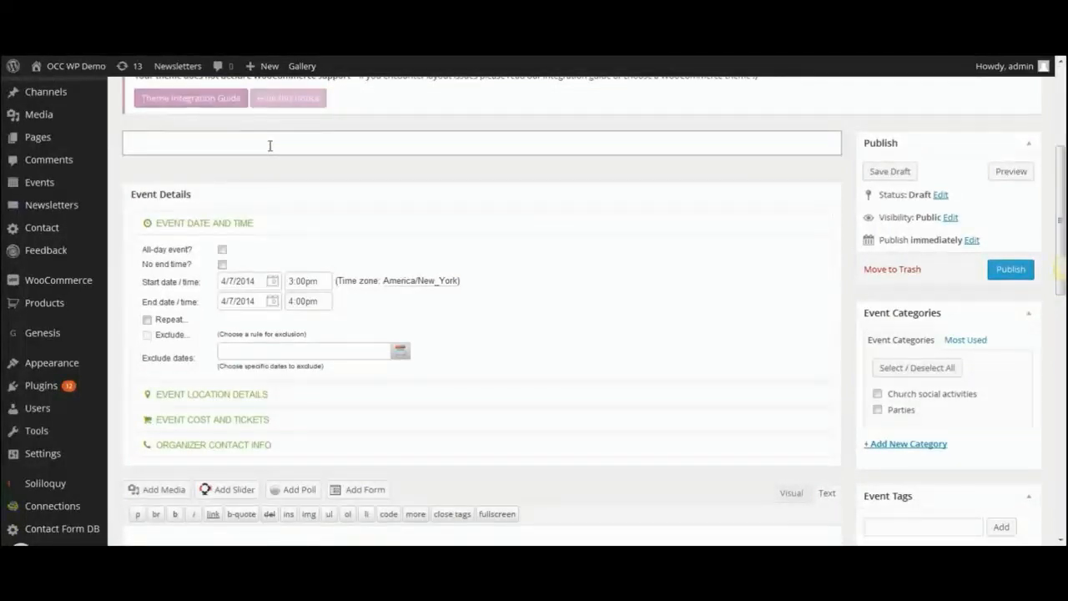
pyautogui.write('Church Pi')
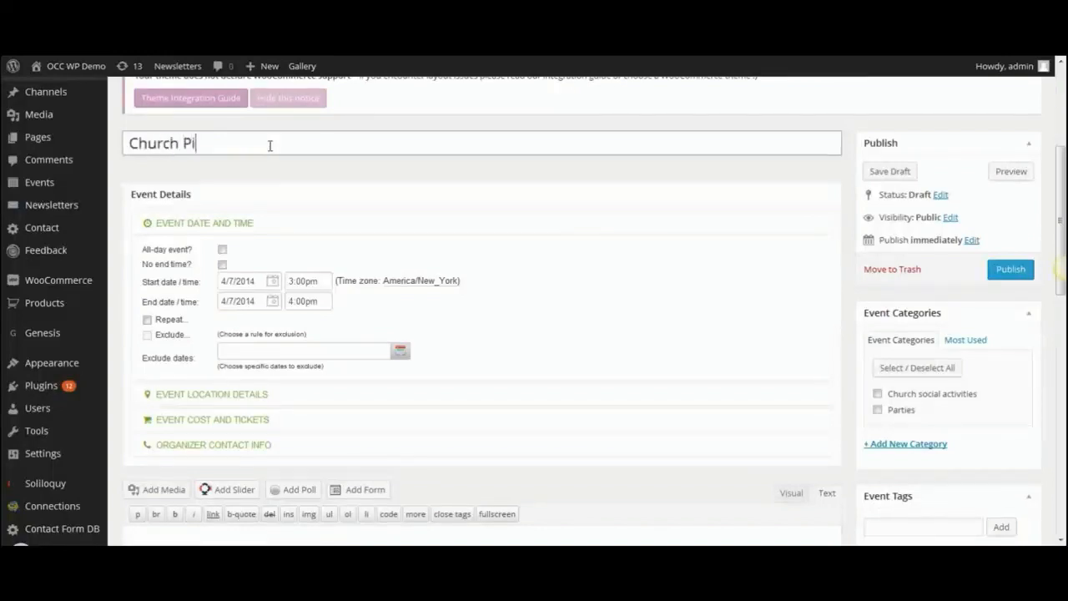
pyautogui.write('cnic')
pyautogui.moveTo(1061, 172); pyautogui.dragTo(1063, 205)
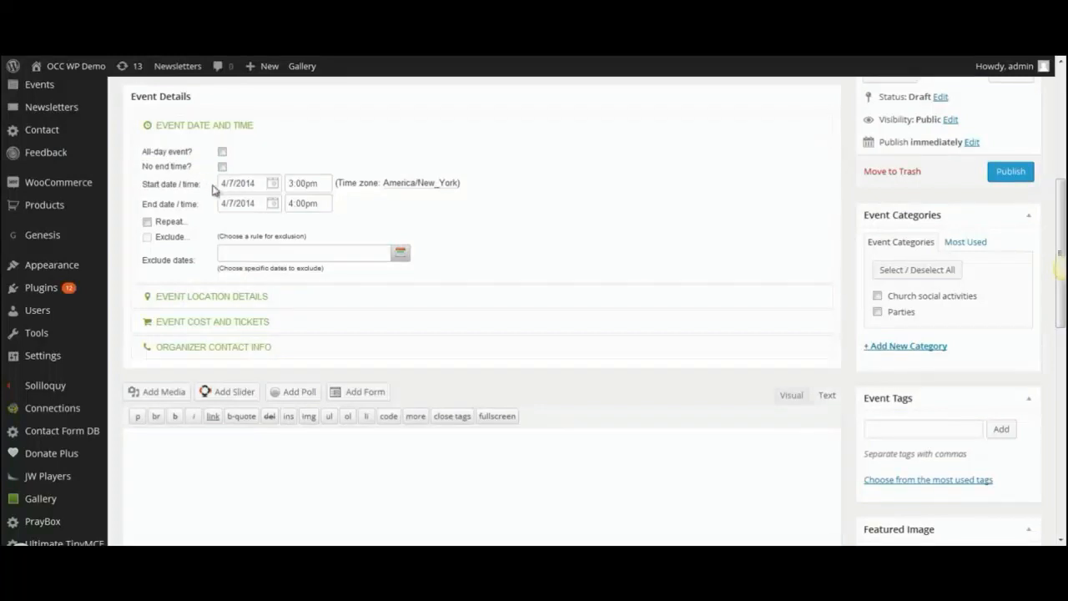
# Schedule the event on 4/12/2014 from 12:00pm to 2:00pm.
pyautogui.click(258, 183)
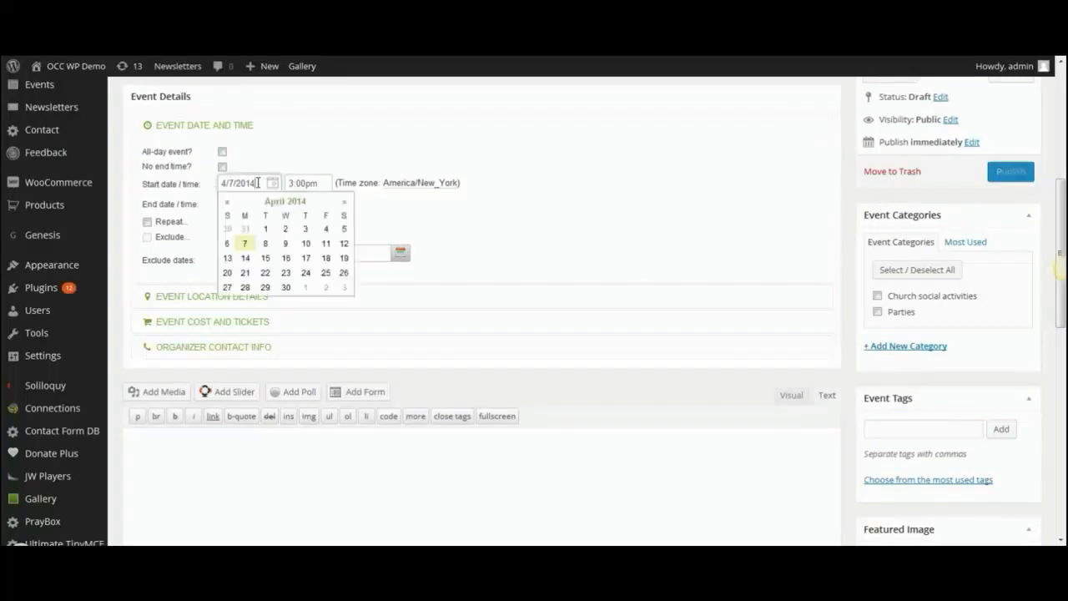
pyautogui.click(343, 245)
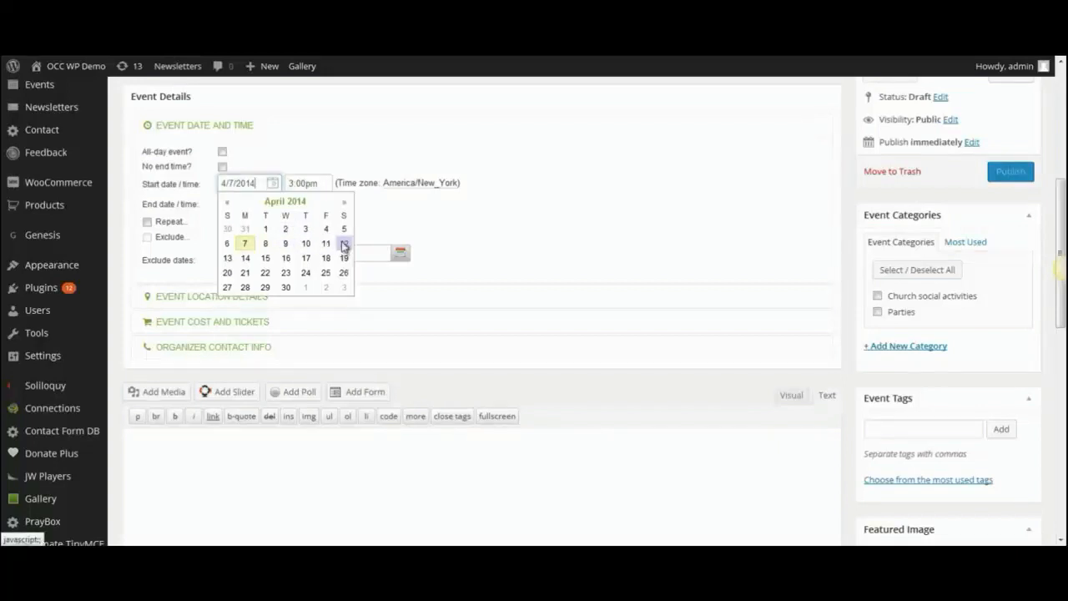
pyautogui.click(323, 182)
pyautogui.click(353, 198)
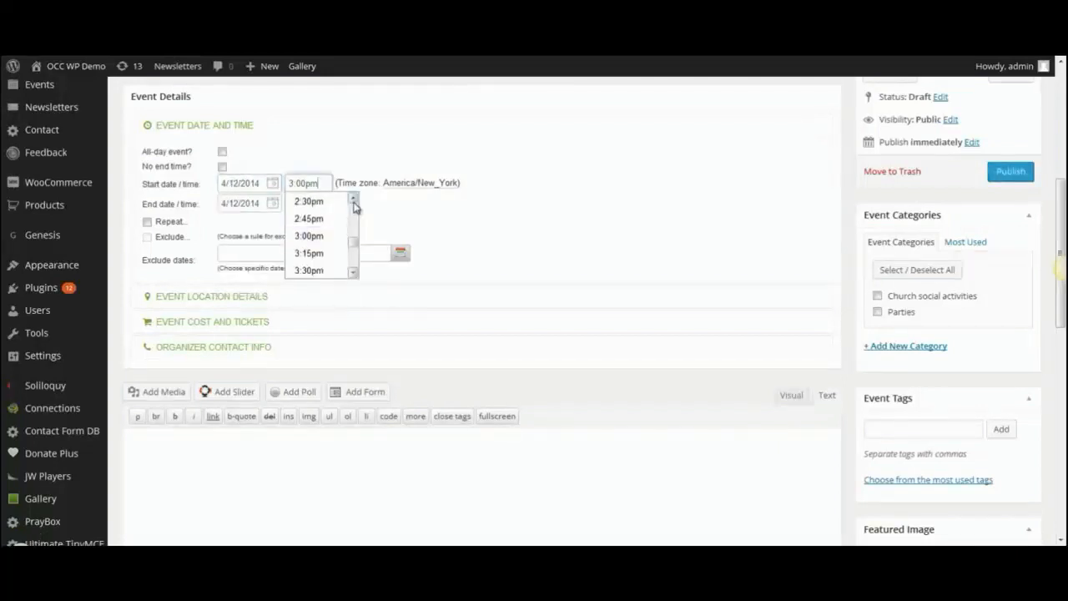
pyautogui.click(353, 203)
pyautogui.click(353, 203)
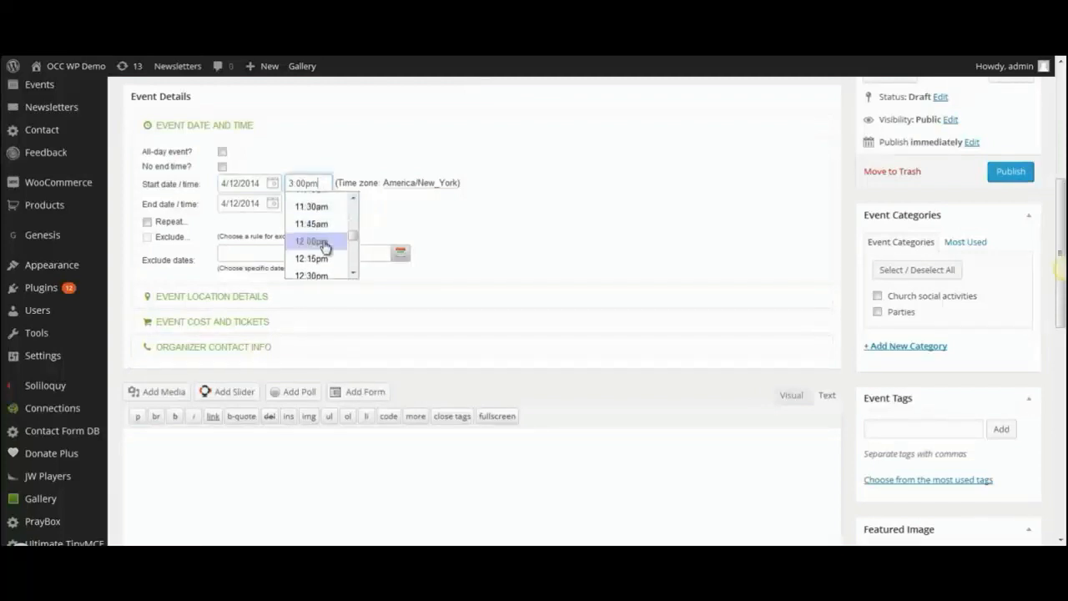
pyautogui.click(326, 242)
pyautogui.click(323, 204)
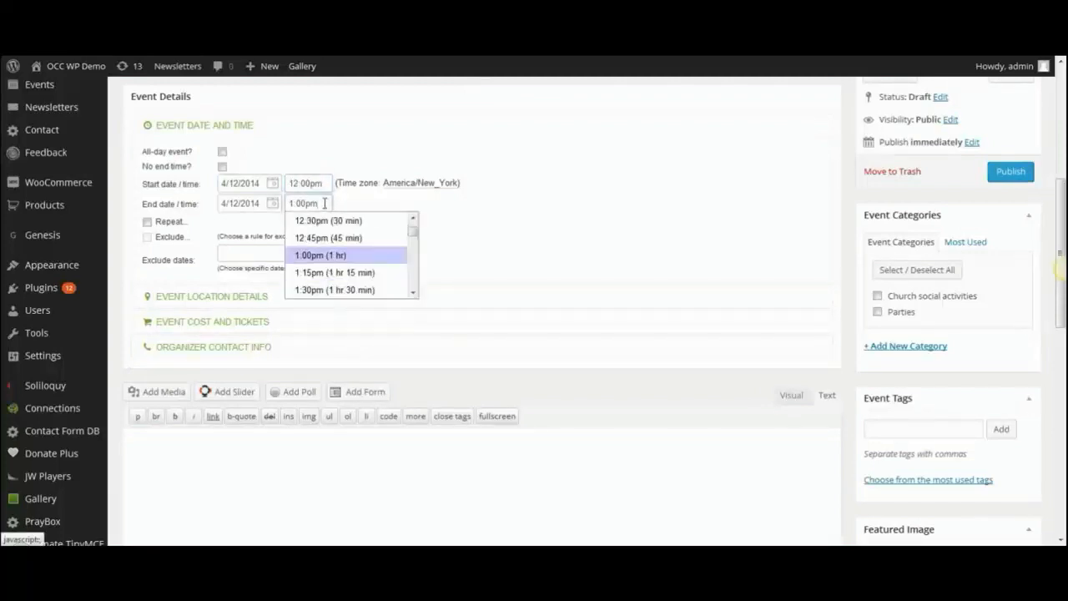
pyautogui.click(415, 291)
pyautogui.click(415, 291)
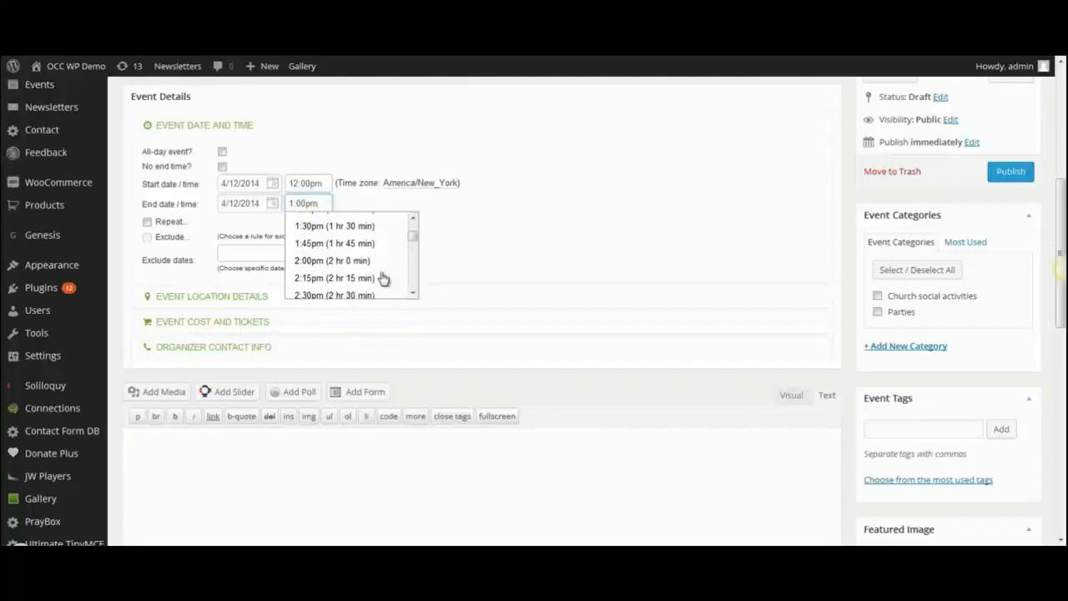
pyautogui.click(347, 264)
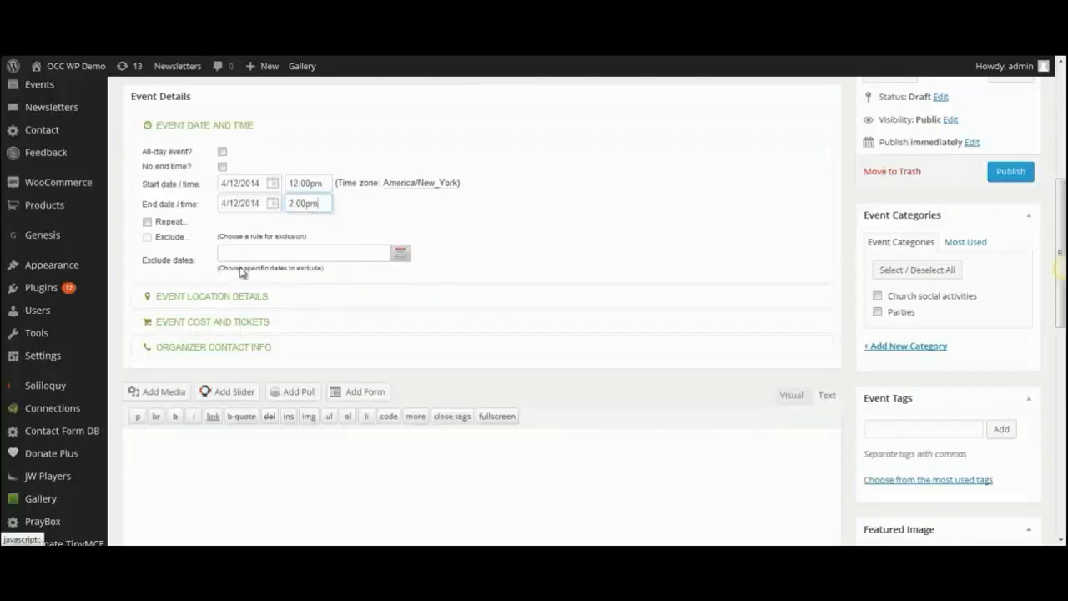
# Make the event recur monthly on the 2nd Saturday, with no end date.
pyautogui.click(147, 223)
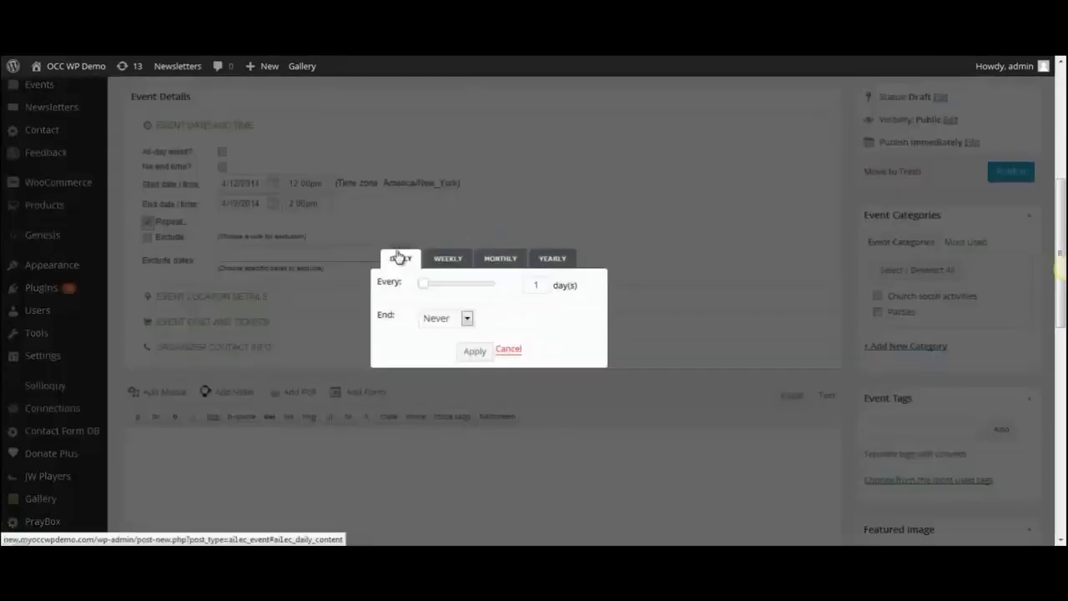
pyautogui.click(498, 260)
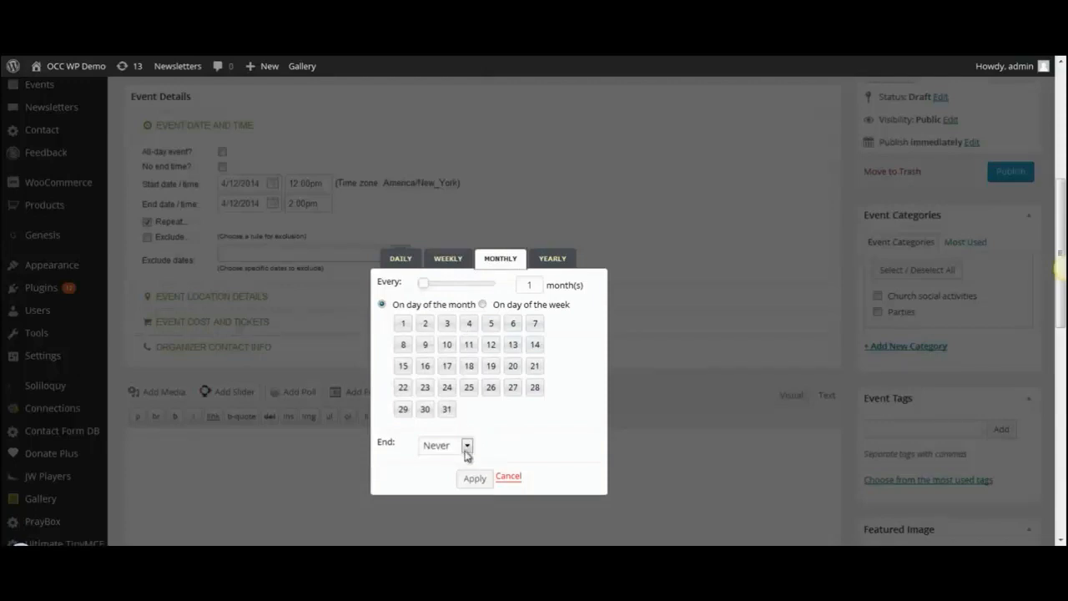
pyautogui.click(481, 305)
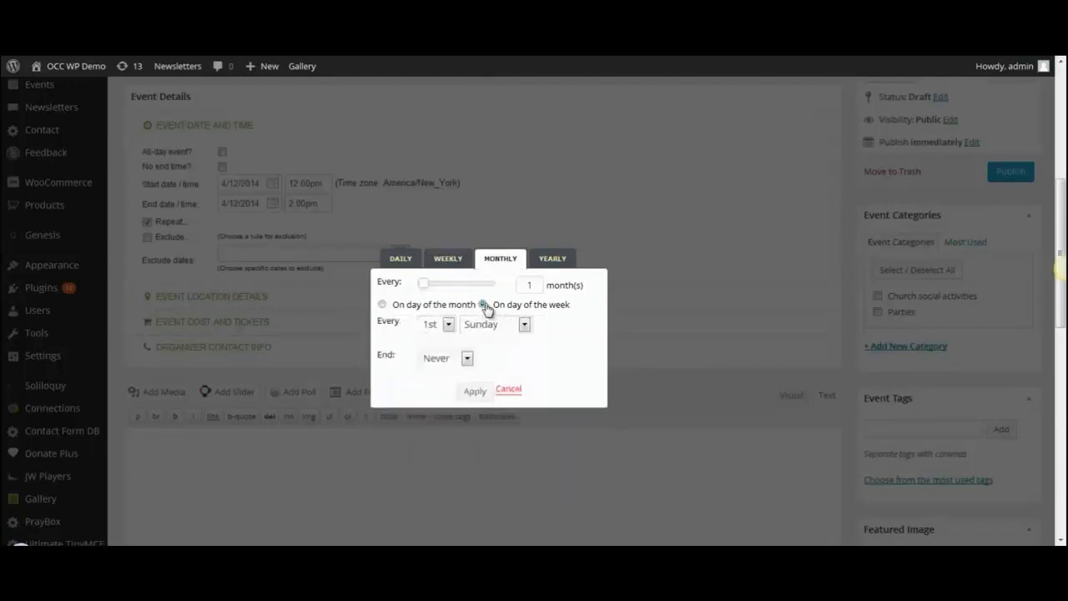
pyautogui.click(449, 325)
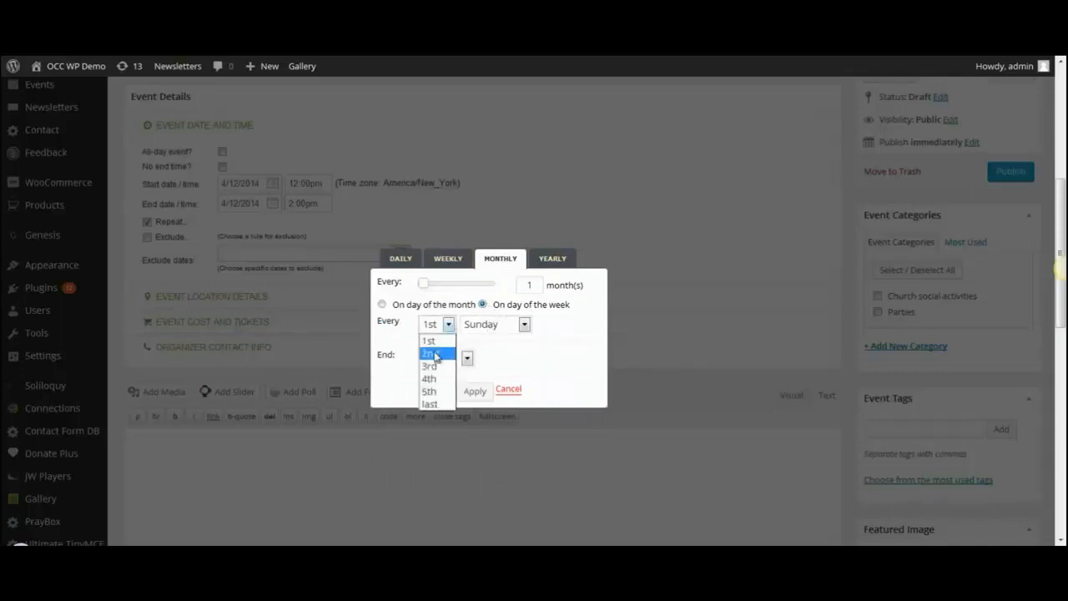
pyautogui.click(436, 354)
pyautogui.click(524, 325)
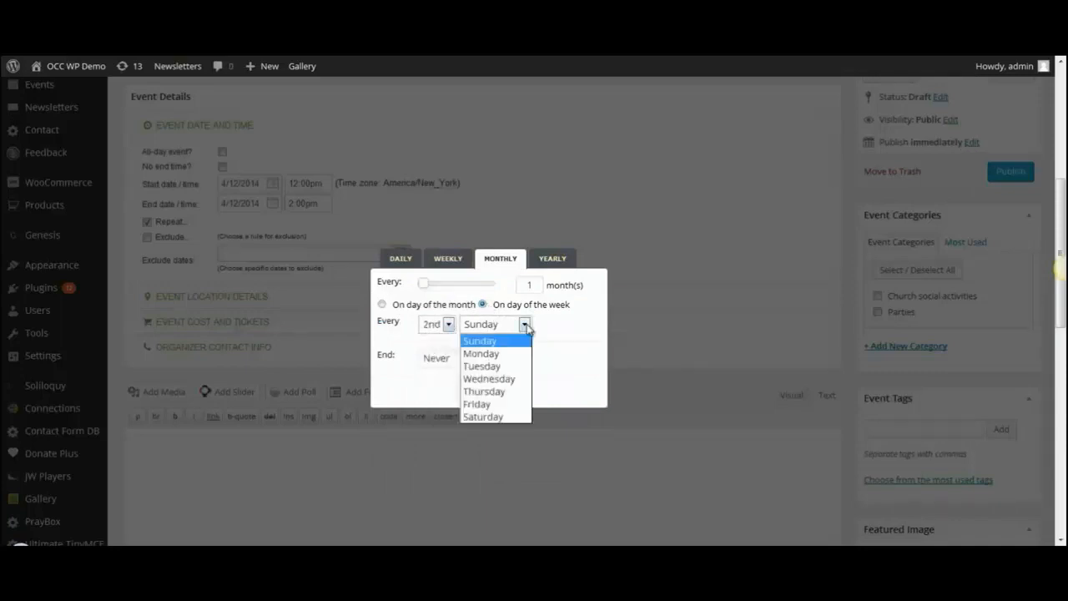
pyautogui.click(490, 417)
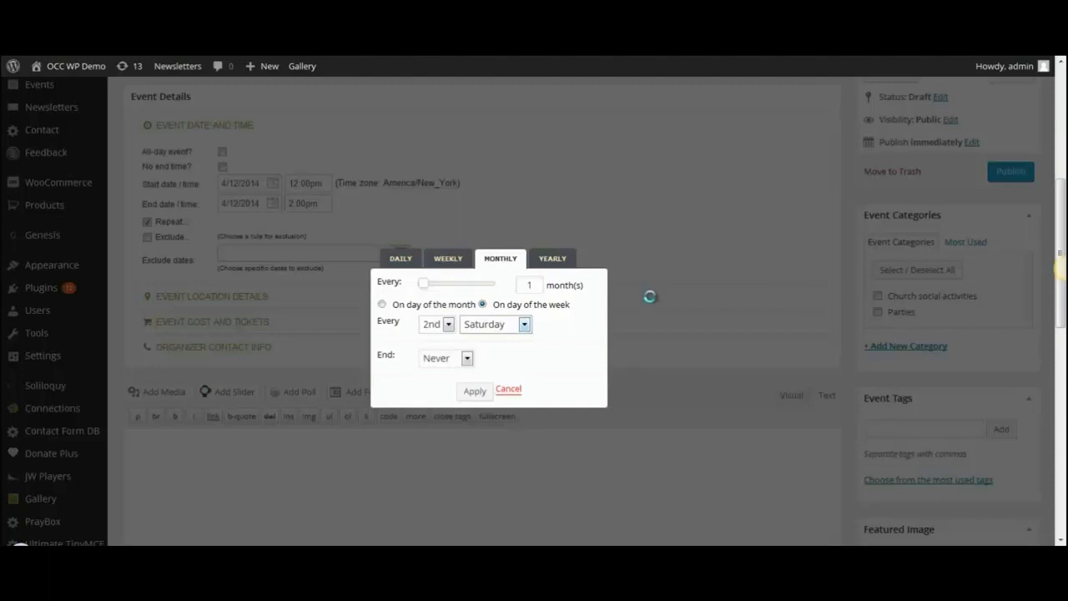
pyautogui.click(475, 392)
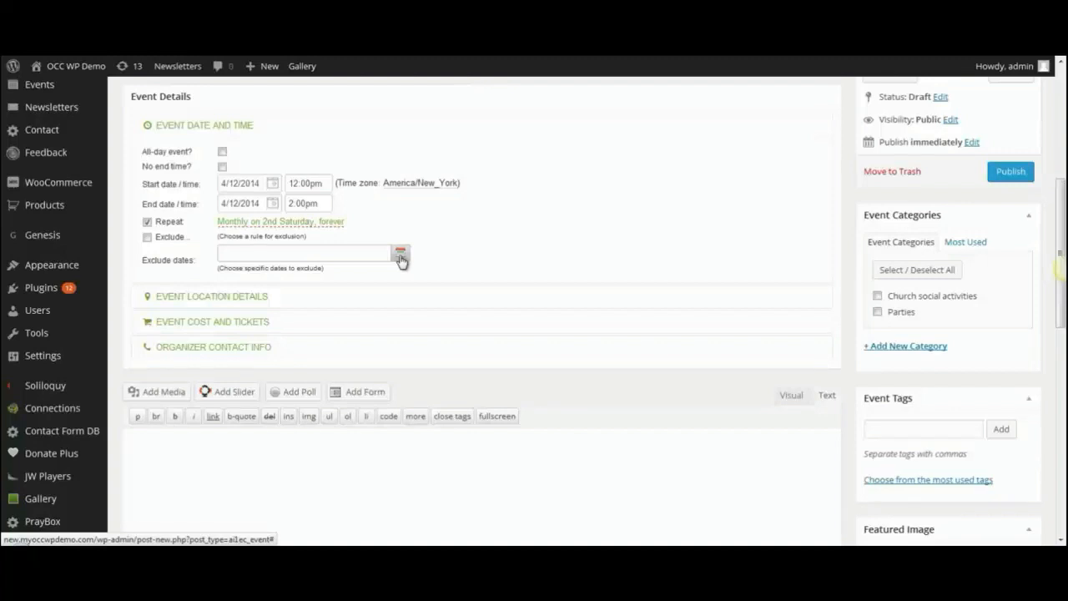
# Set the venue name to 'Church campus' in Event Location Details.
pyautogui.click(165, 299)
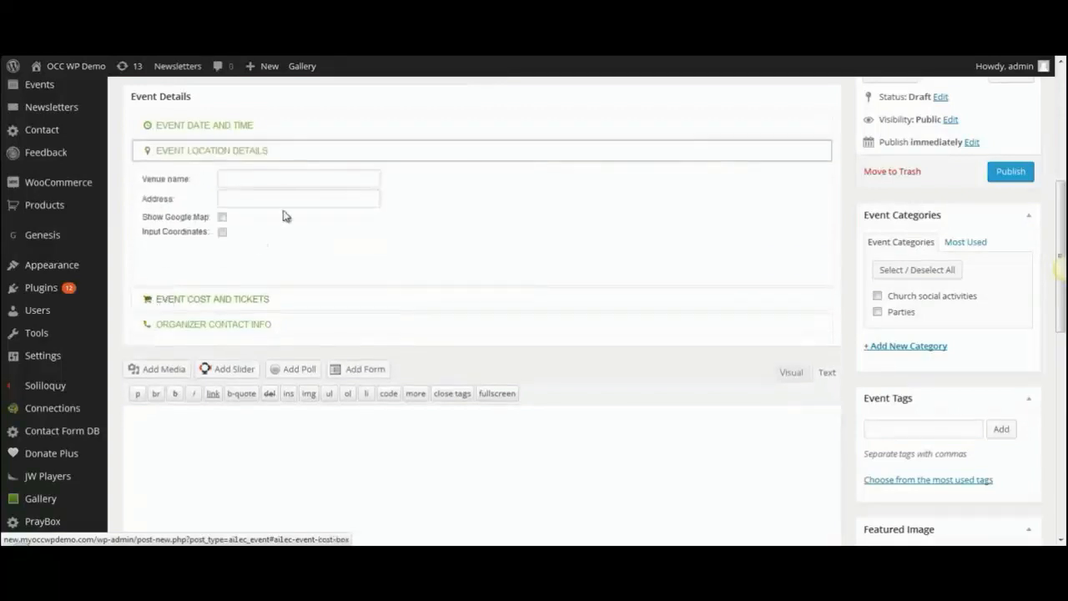
pyautogui.click(248, 180)
pyautogui.write('Church campus')
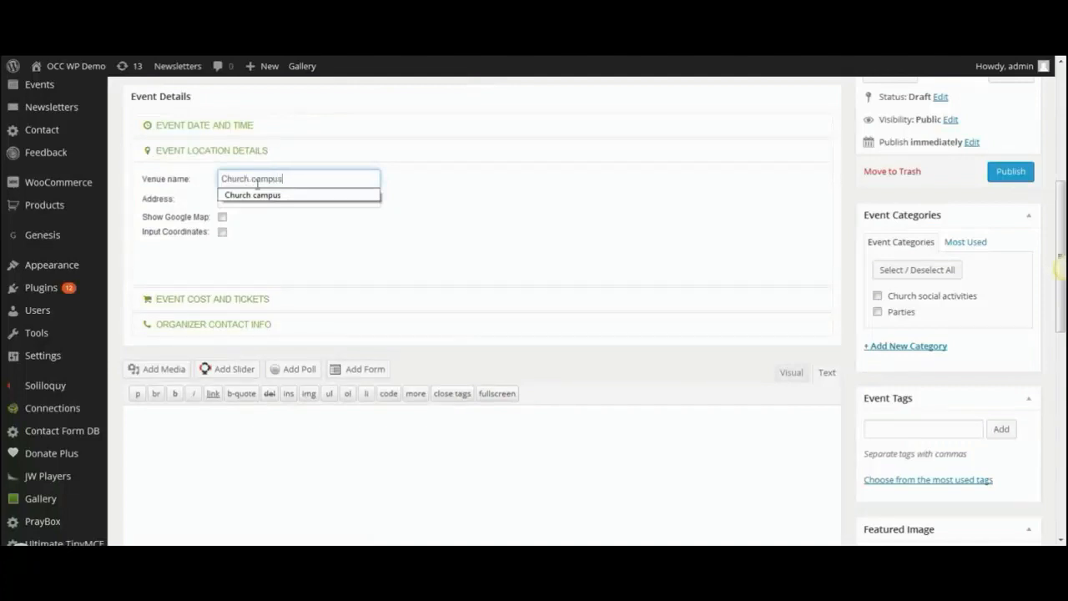
pyautogui.click(253, 194)
# Add the venue's street address and turn on Show Google Map.
pyautogui.click(247, 198)
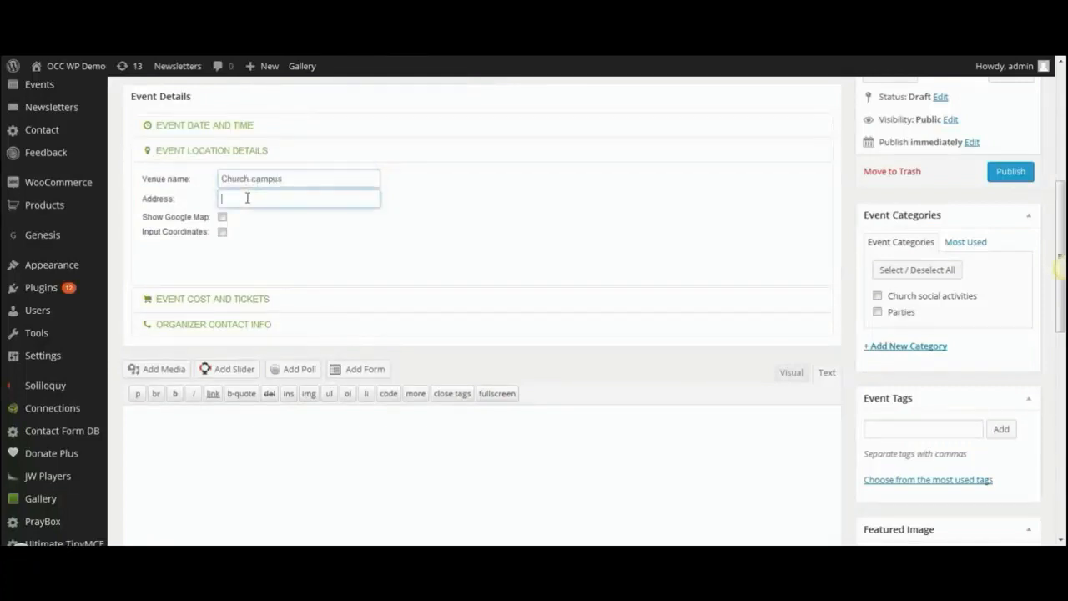
pyautogui.write('987 Main Street,  Anytown FL')
pyautogui.click(222, 218)
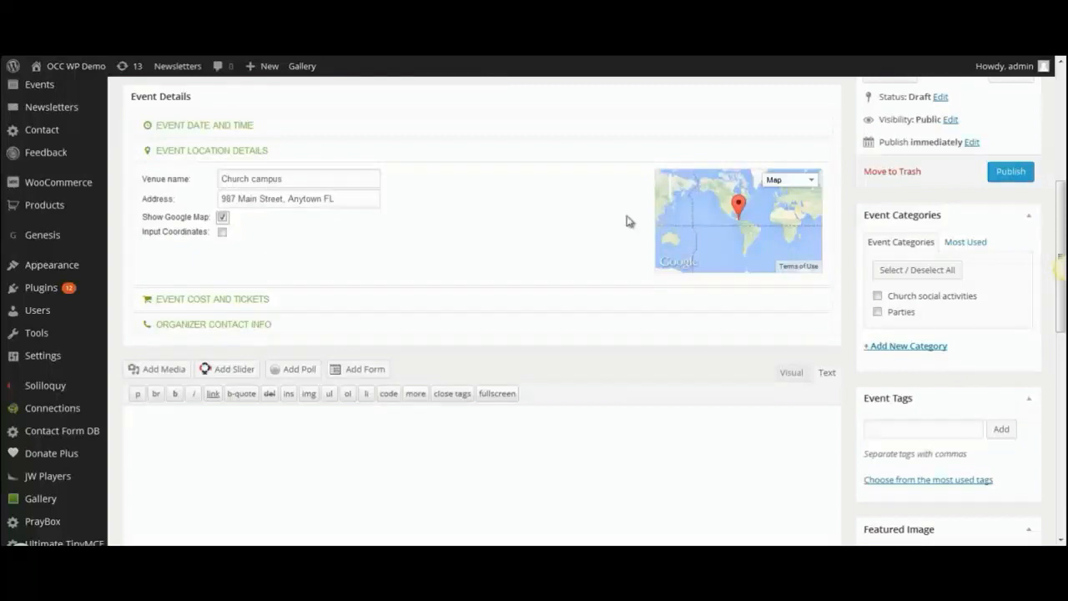
pyautogui.click(163, 301)
# Set the event cost to '$4 per person or $15 for a family of four'.
pyautogui.click(234, 202)
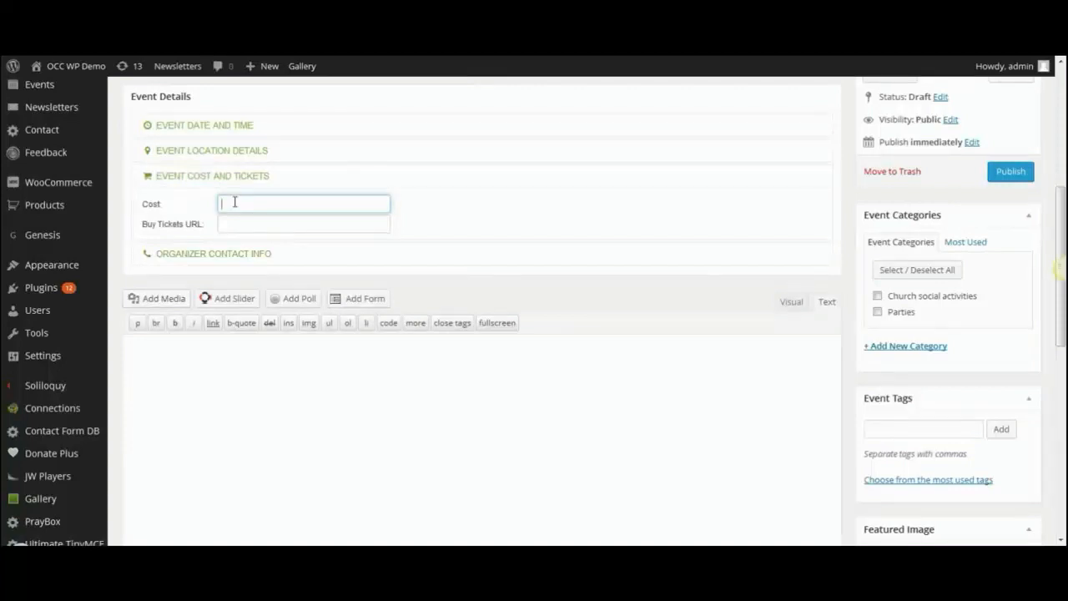
pyautogui.write('$4 per person or $15 for a family of four')
pyautogui.click(243, 222)
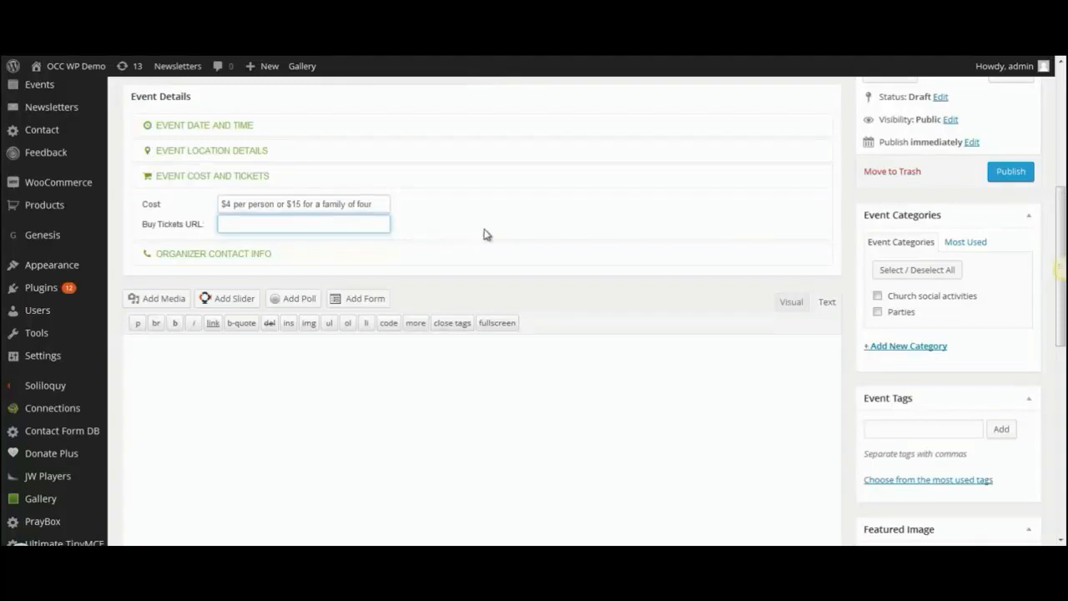
pyautogui.click(207, 259)
pyautogui.click(239, 227)
# Enter the organizer's contact name and phone number.
pyautogui.press('Tab')
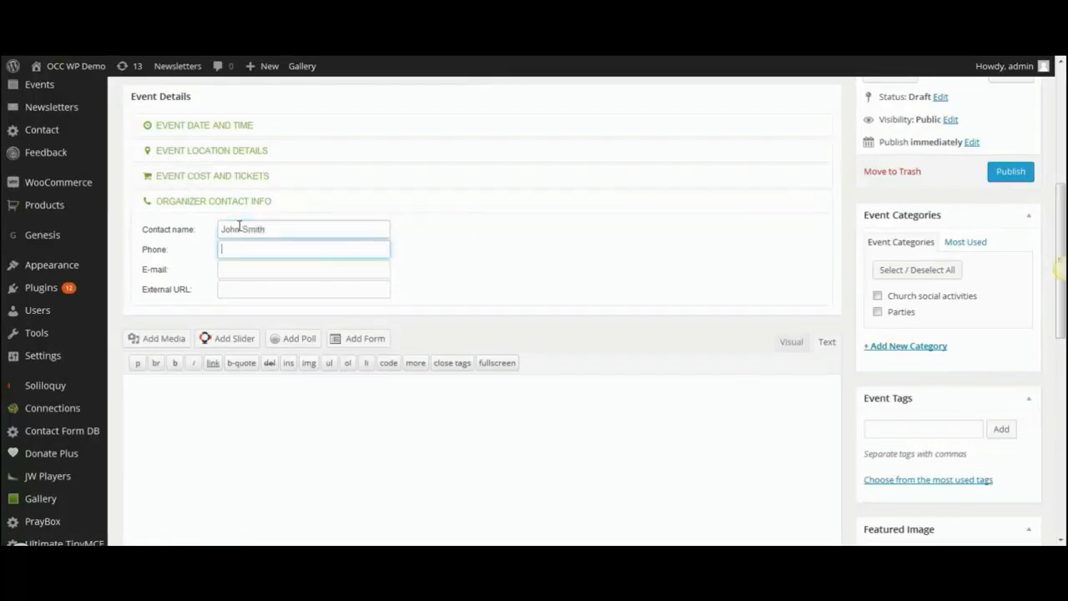
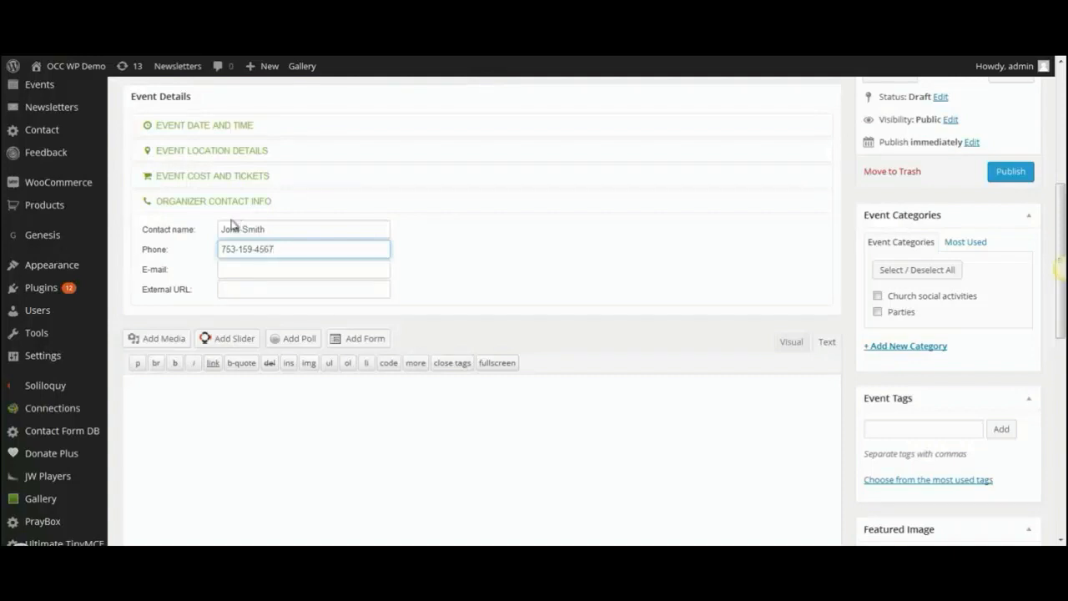
# Fill in the organizer's e-mail address.
pyautogui.click(223, 269)
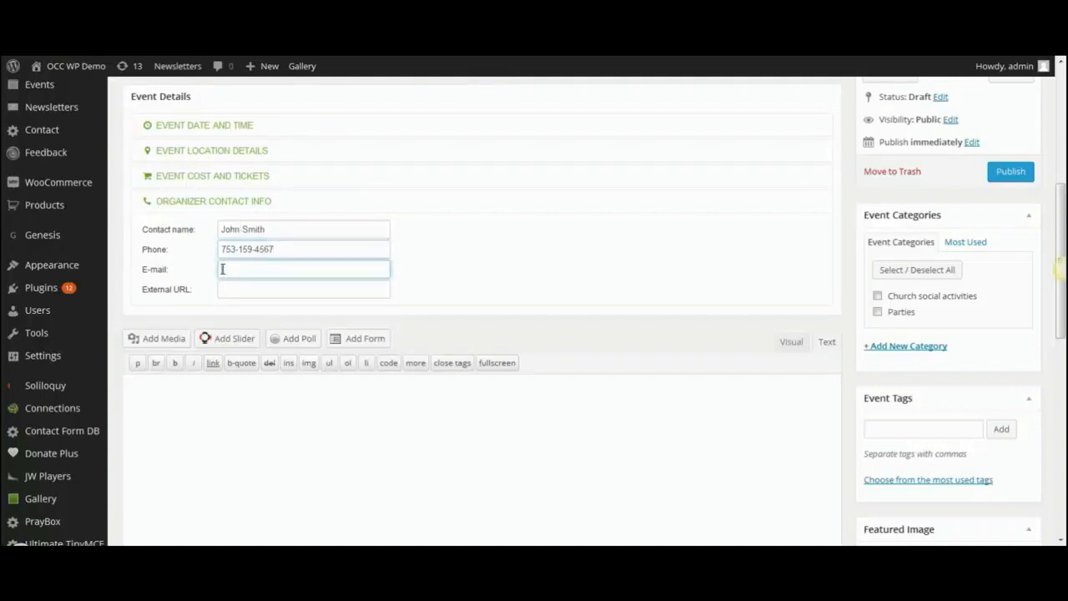
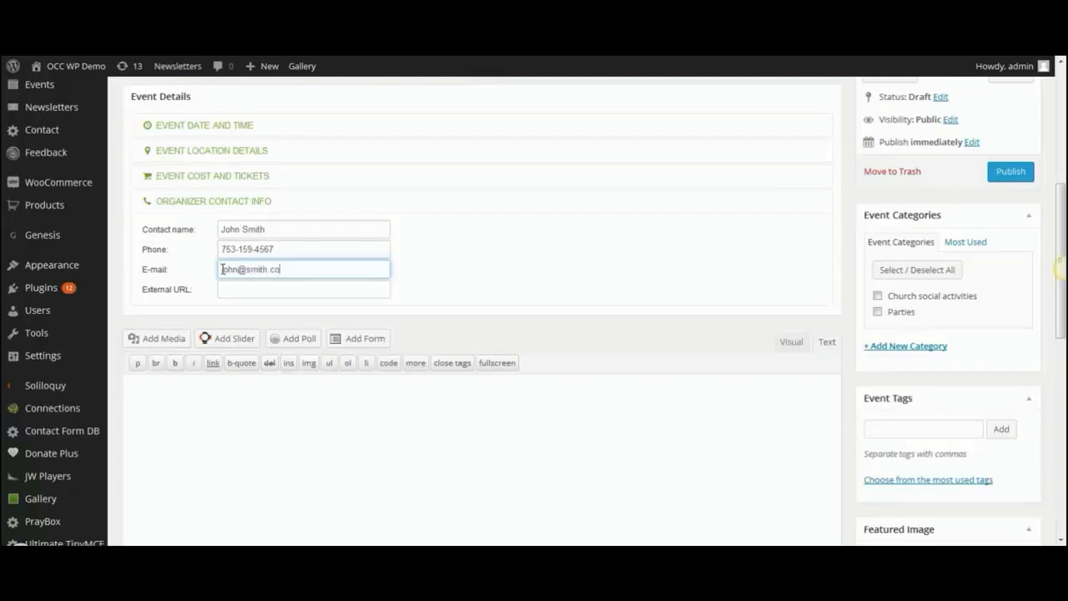
pyautogui.click(240, 289)
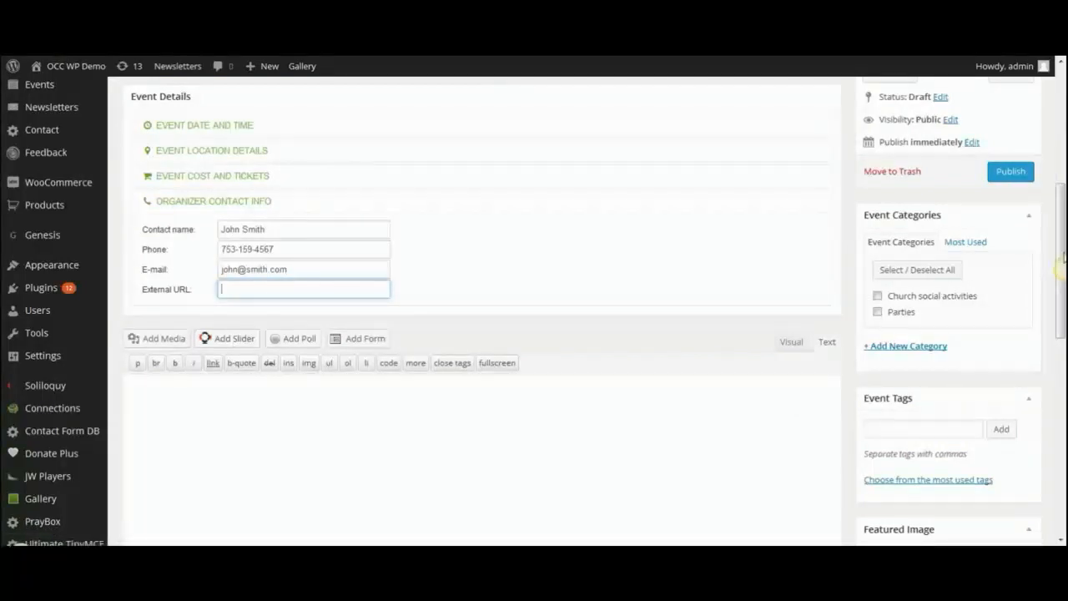
pyautogui.scroll(-2, 280, 276)
pyautogui.click(229, 268)
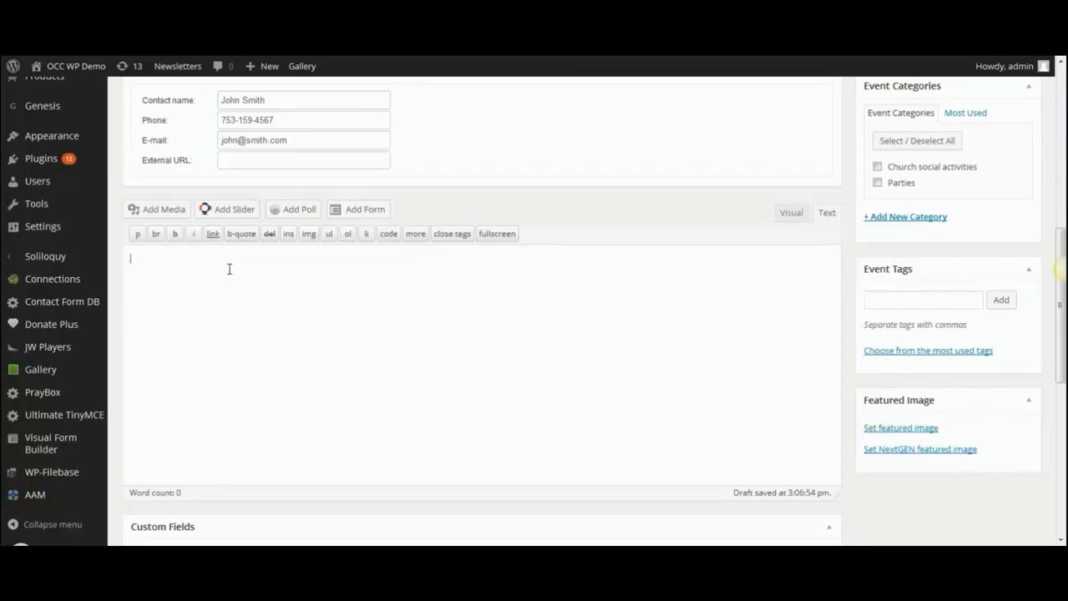
# Type the description inviting everyone from the church to socialize and bring a side dish.
pyautogui.write('one all!  This will be a great time to socialize with')
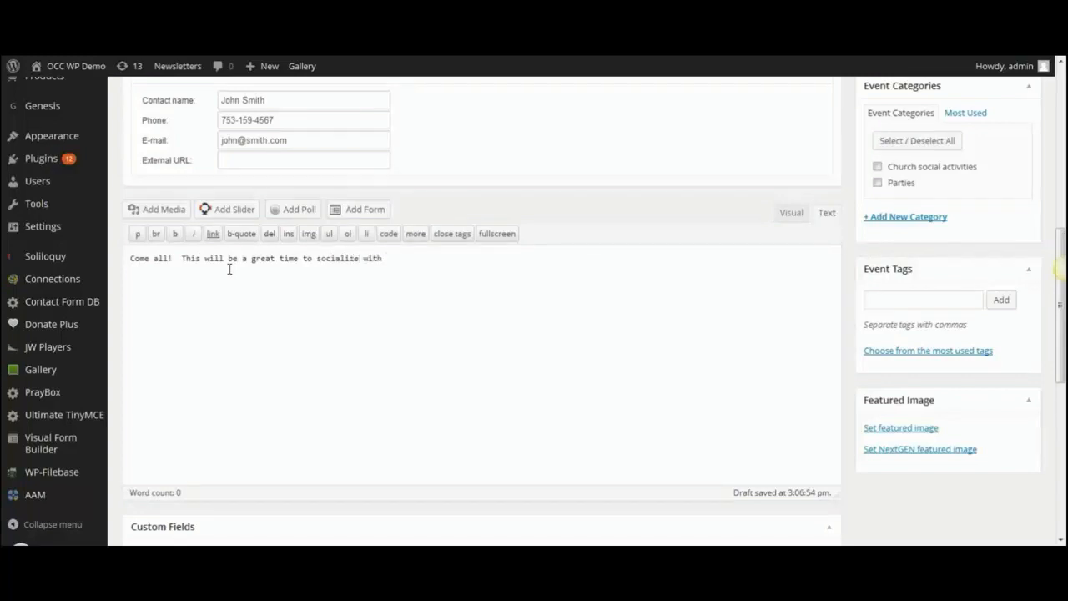
pyautogui.write(' everyone from the church.  Please bring')
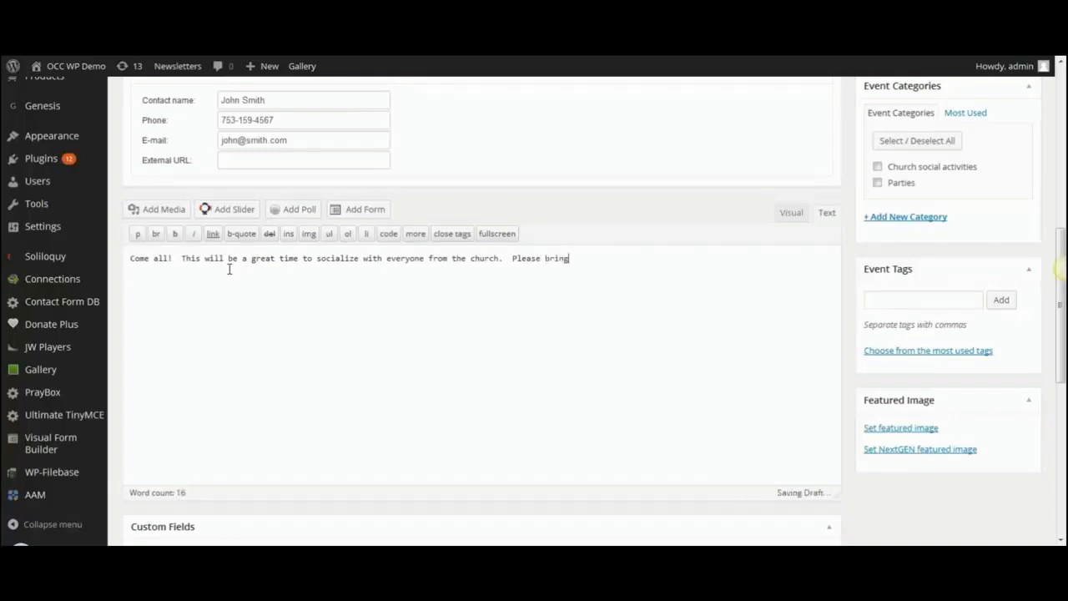
pyautogui.write(' a side ')
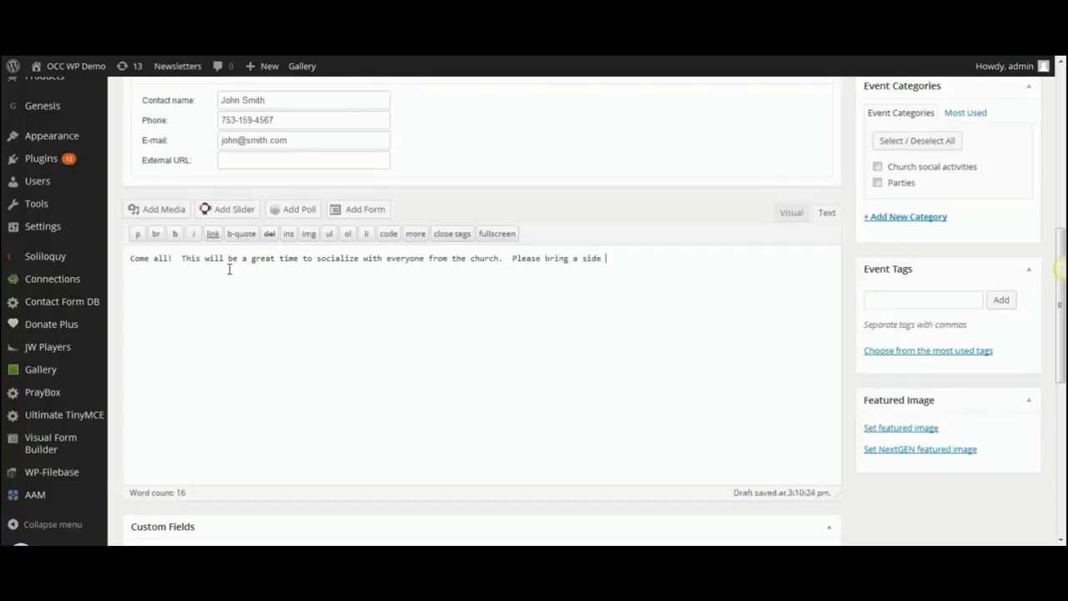
pyautogui.write('dish to share!')
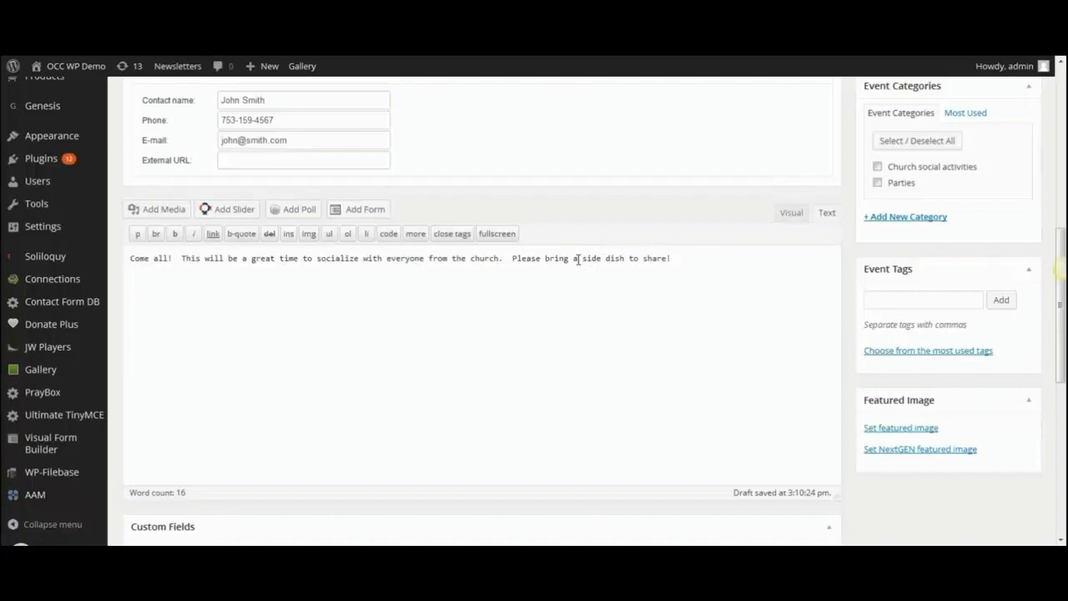
# Insert the hillside landscape photo from the Media Library, aligned right at 150×150 thumbnail size.
pyautogui.click(157, 212)
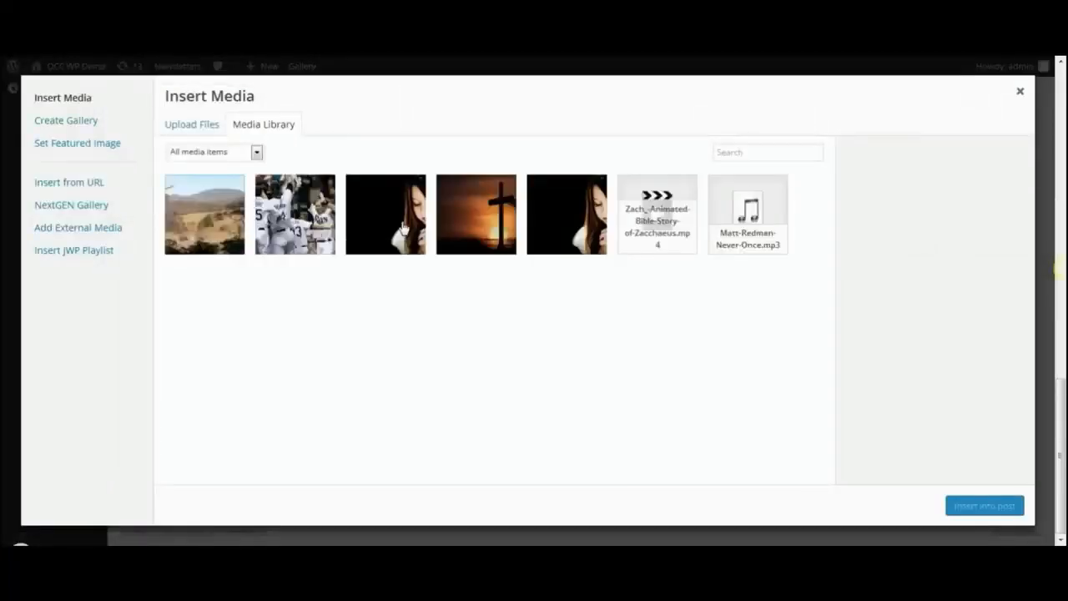
pyautogui.click(190, 127)
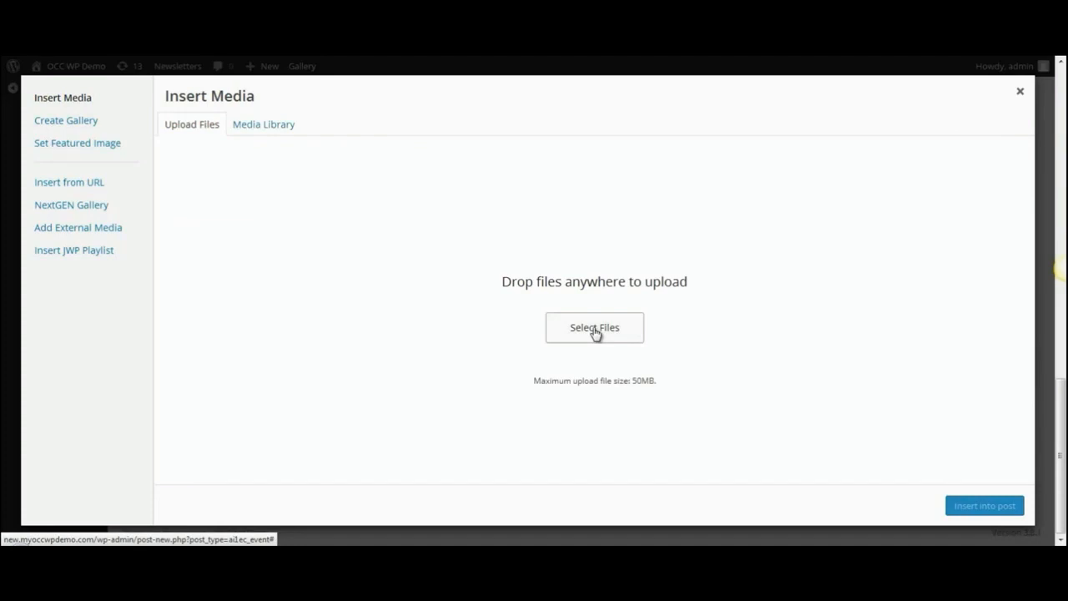
pyautogui.click(262, 130)
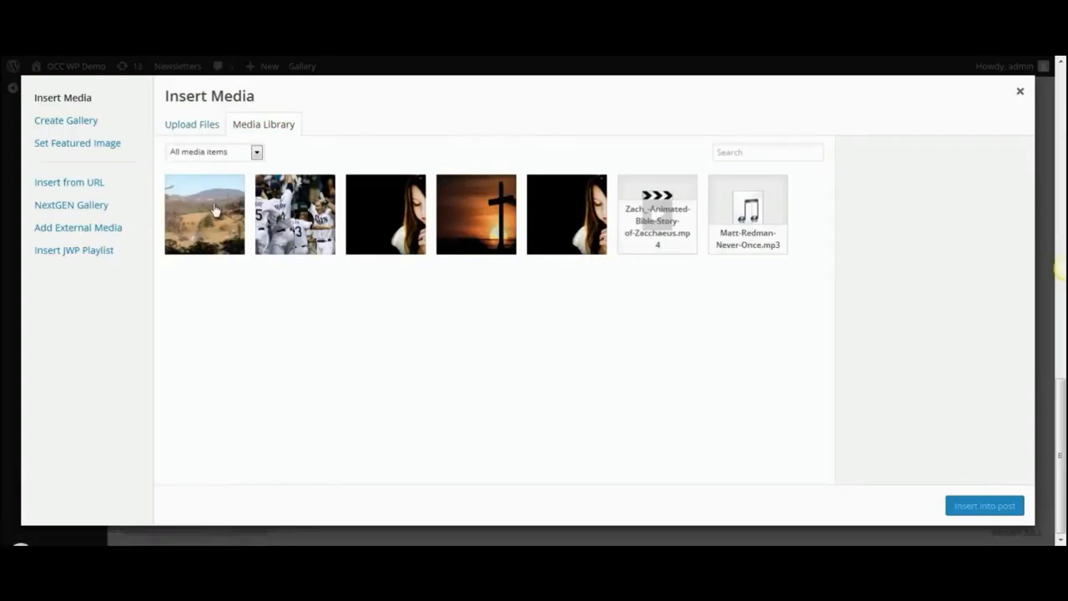
pyautogui.click(215, 208)
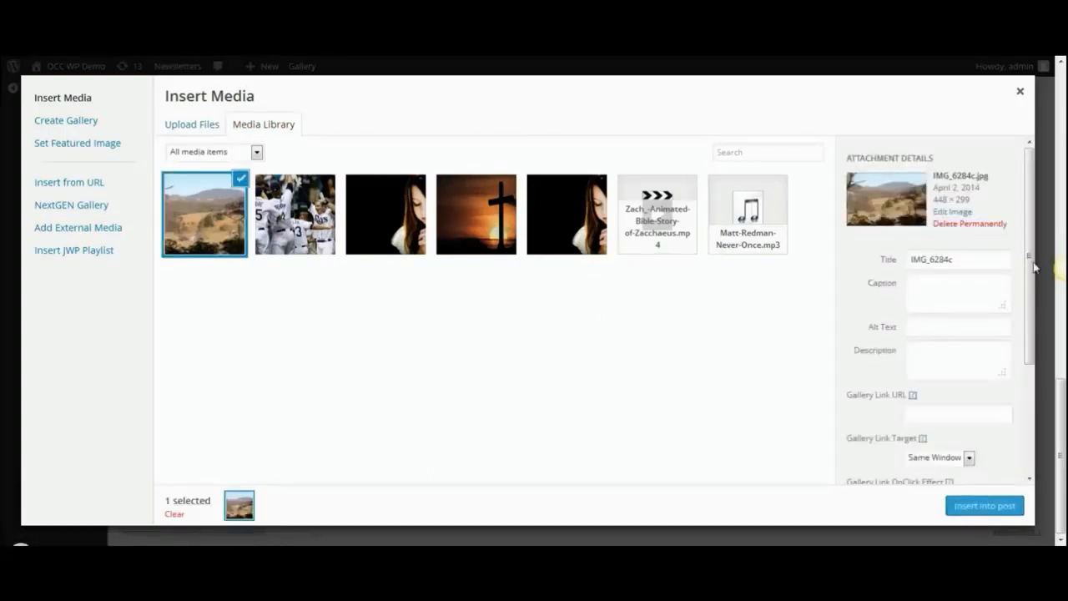
pyautogui.moveTo(1032, 256); pyautogui.dragTo(1023, 393)
pyautogui.click(942, 404)
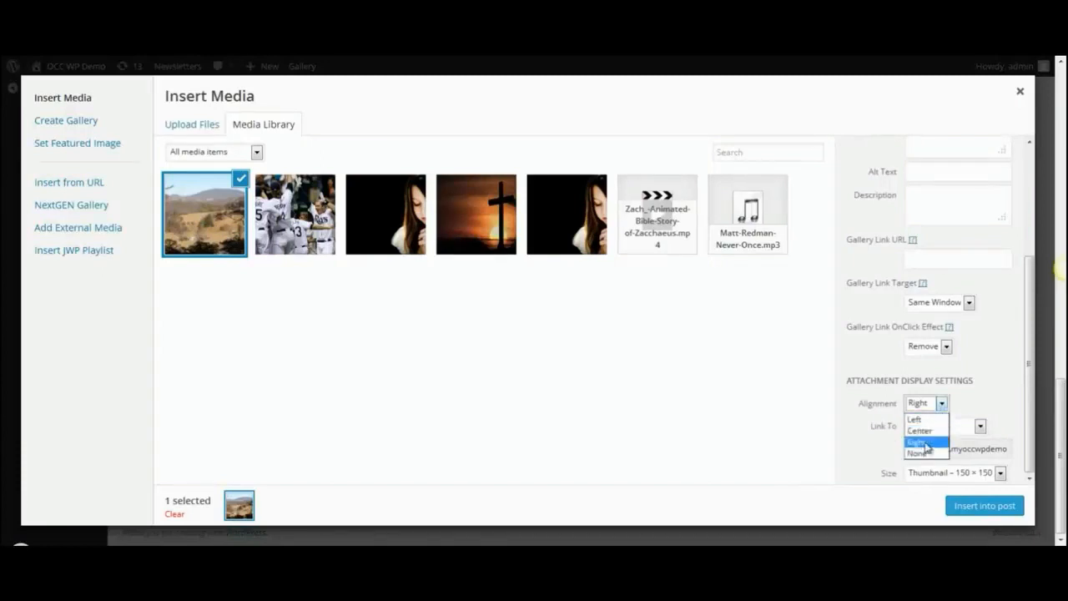
pyautogui.click(923, 442)
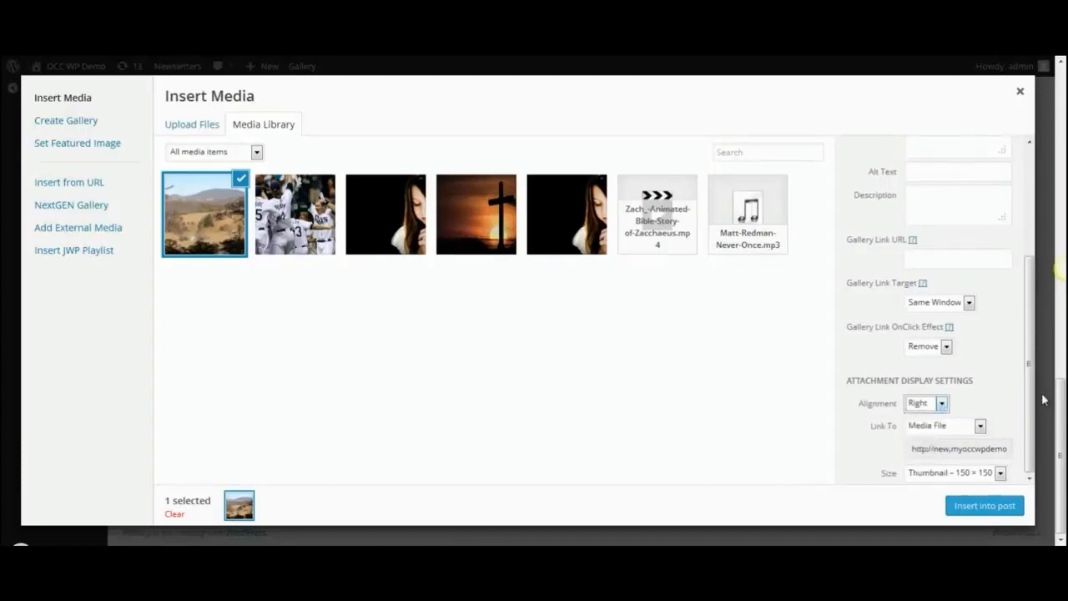
pyautogui.click(1001, 473)
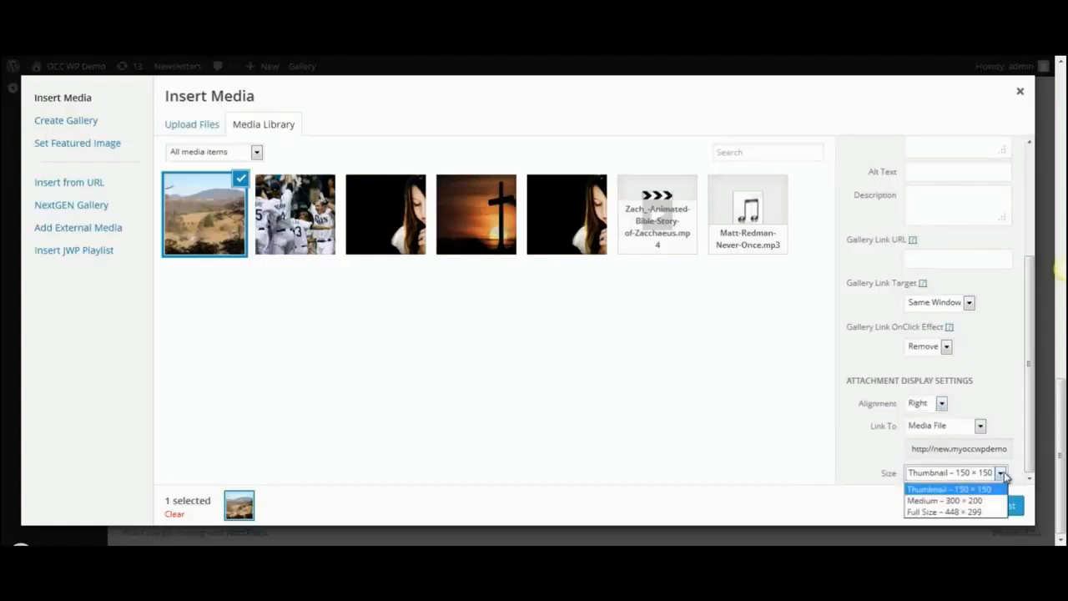
pyautogui.click(1008, 434)
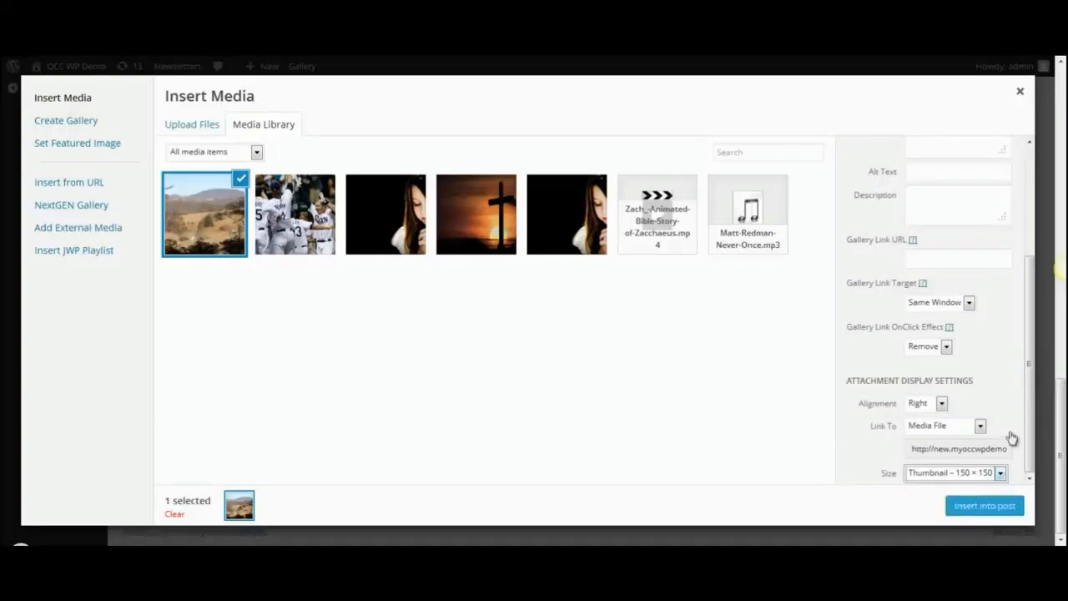
pyautogui.click(983, 506)
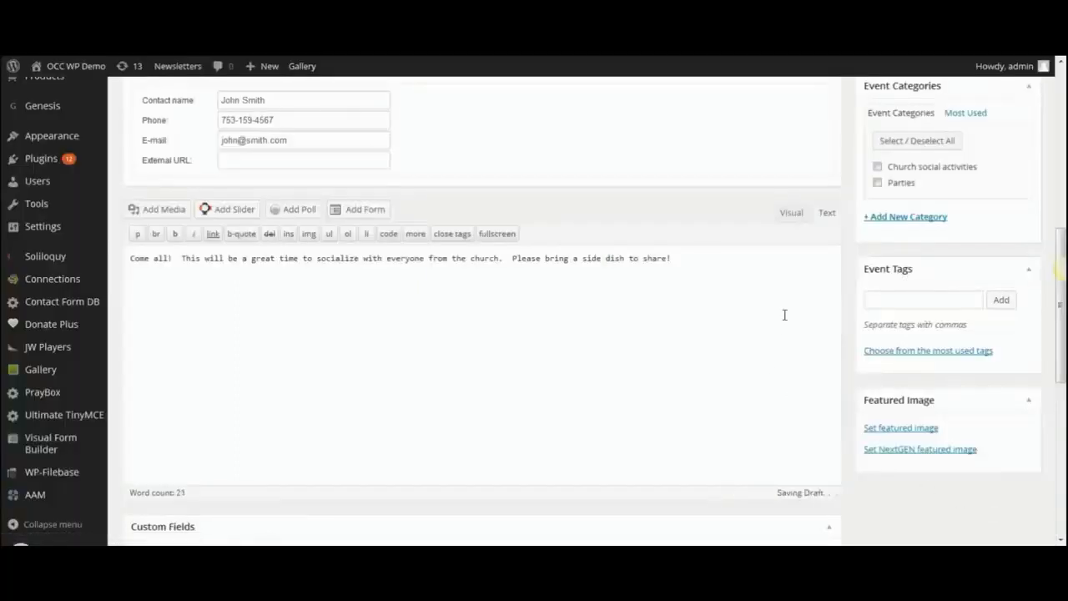
# Underline 'Come all!' in the Visual editor.
pyautogui.click(788, 215)
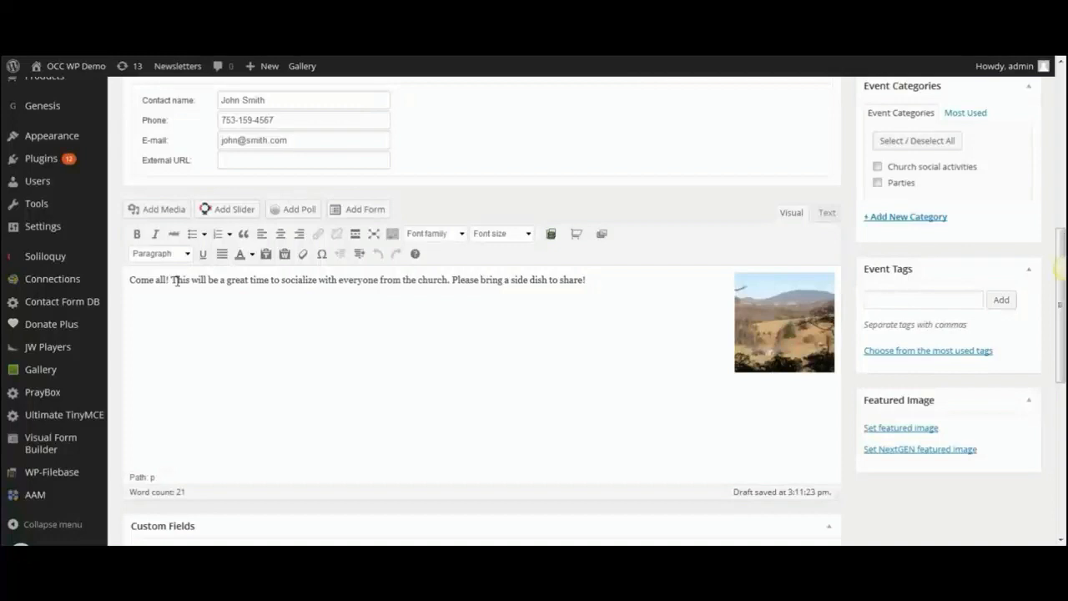
pyautogui.click(454, 282)
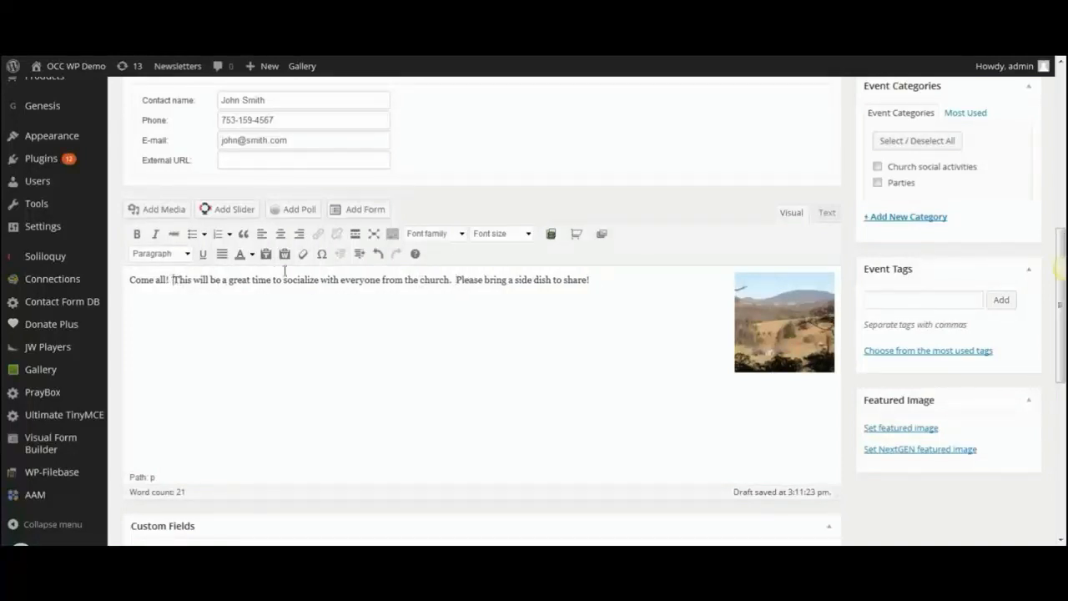
pyautogui.moveTo(127, 280); pyautogui.dragTo(170, 281)
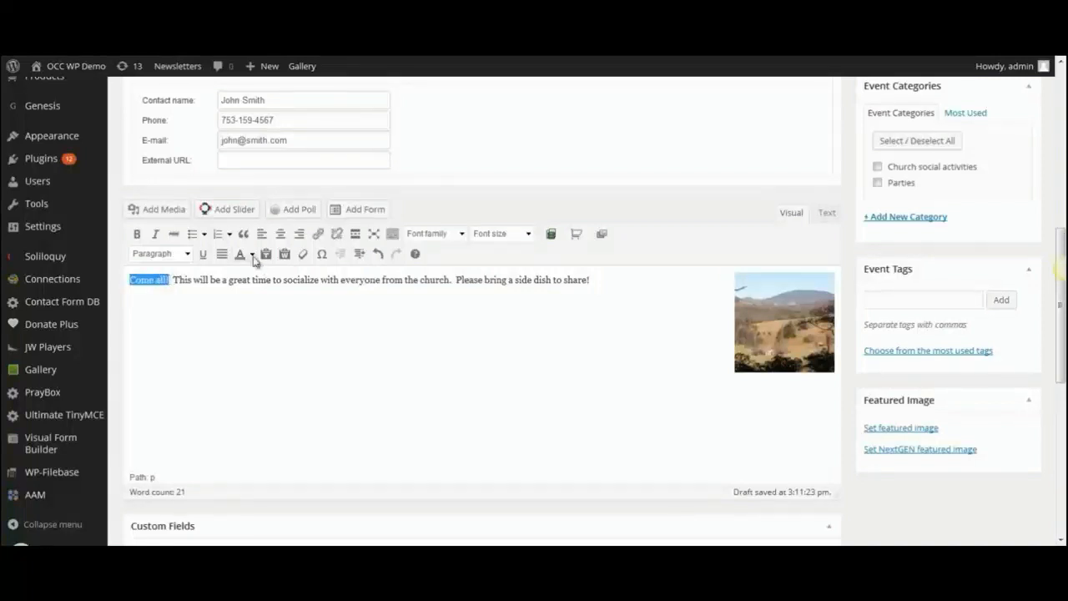
pyautogui.click(204, 255)
pyautogui.click(195, 299)
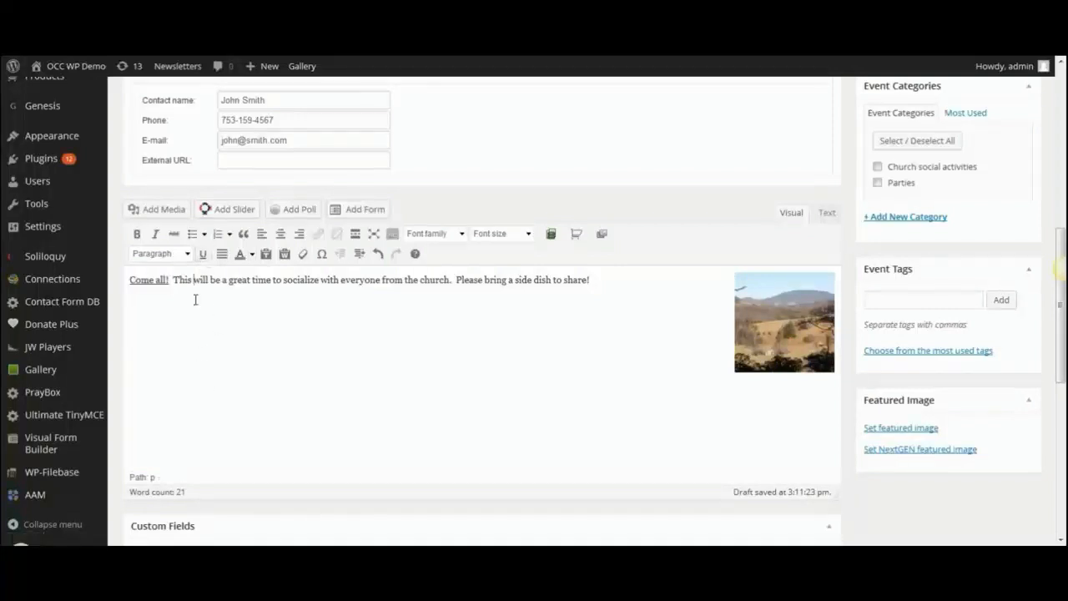
# Colour the sentence about socializing with everyone from the church blue.
pyautogui.moveTo(173, 282); pyautogui.dragTo(453, 281)
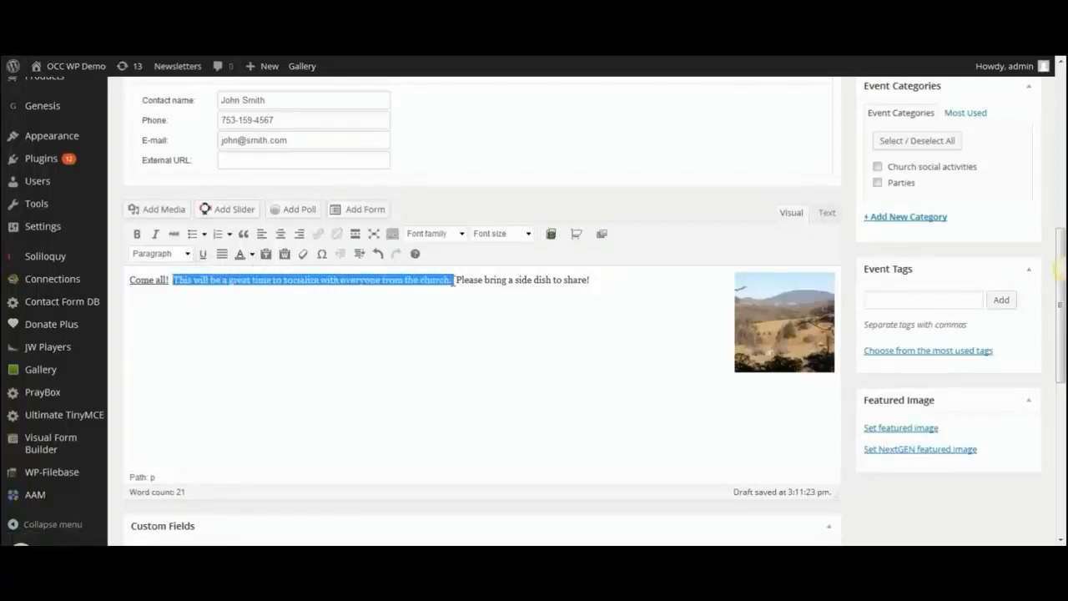
pyautogui.click(137, 235)
pyautogui.click(154, 236)
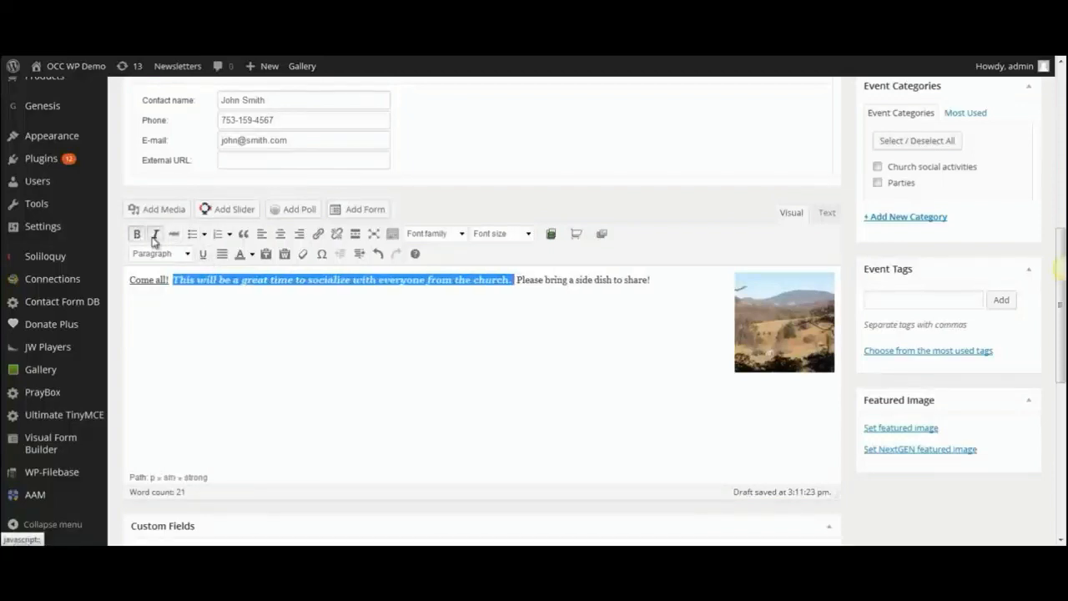
pyautogui.click(154, 237)
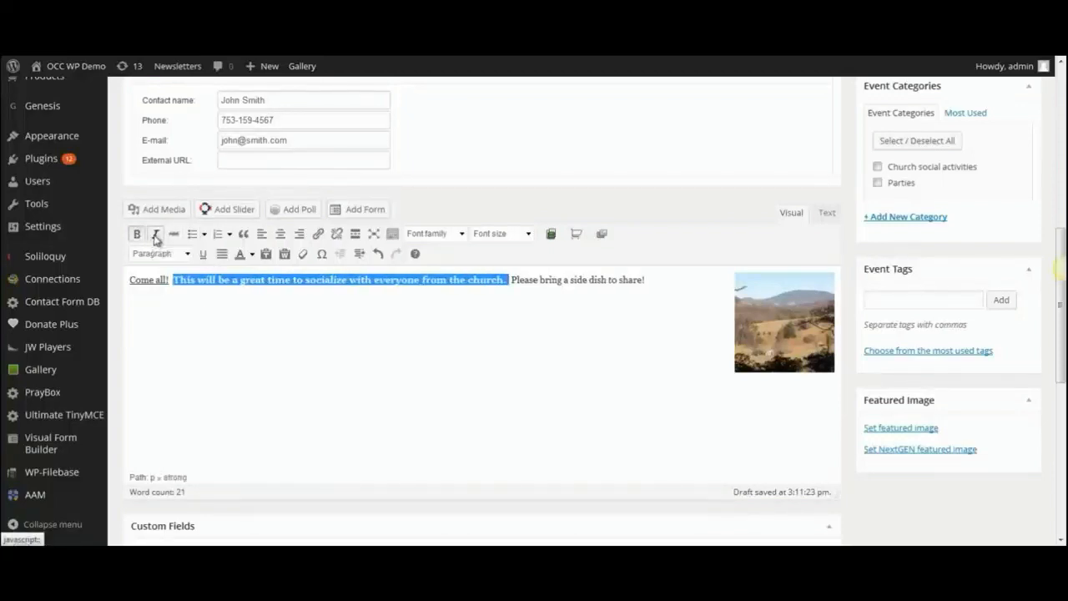
pyautogui.click(136, 236)
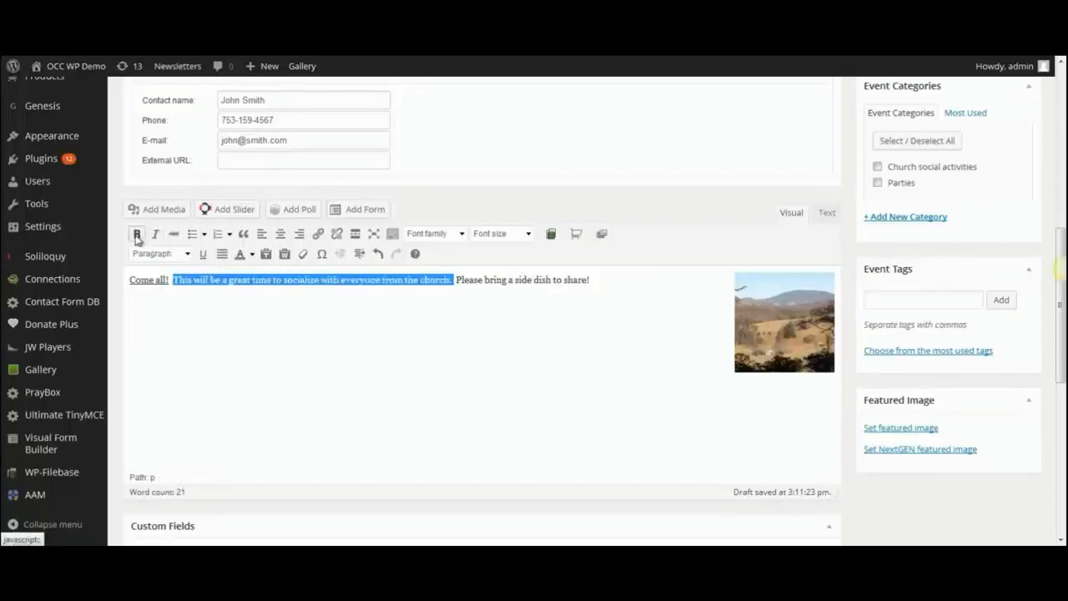
pyautogui.click(251, 255)
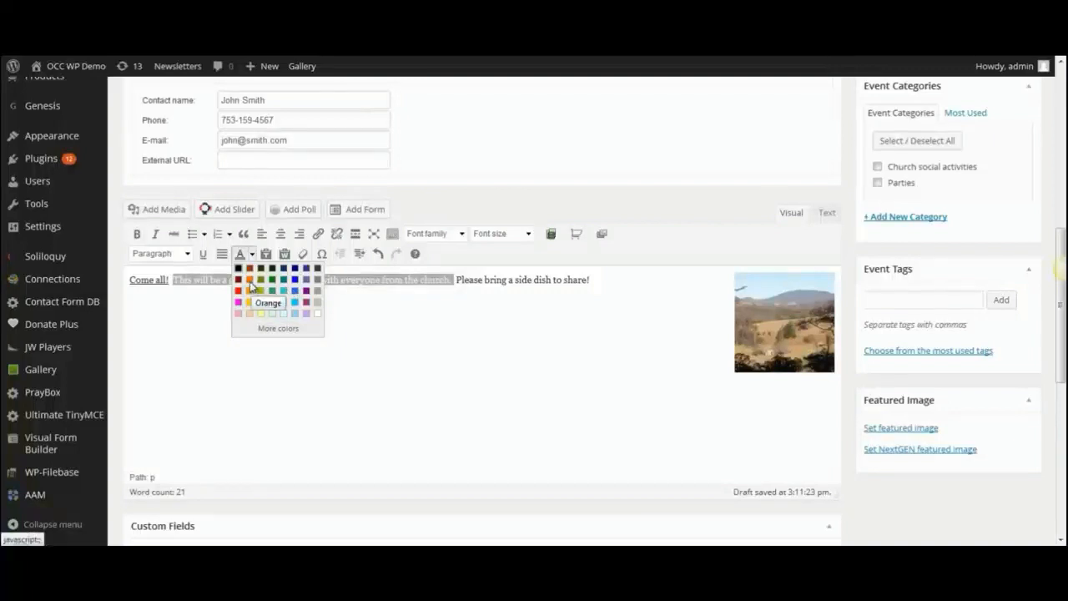
pyautogui.click(294, 279)
pyautogui.click(280, 304)
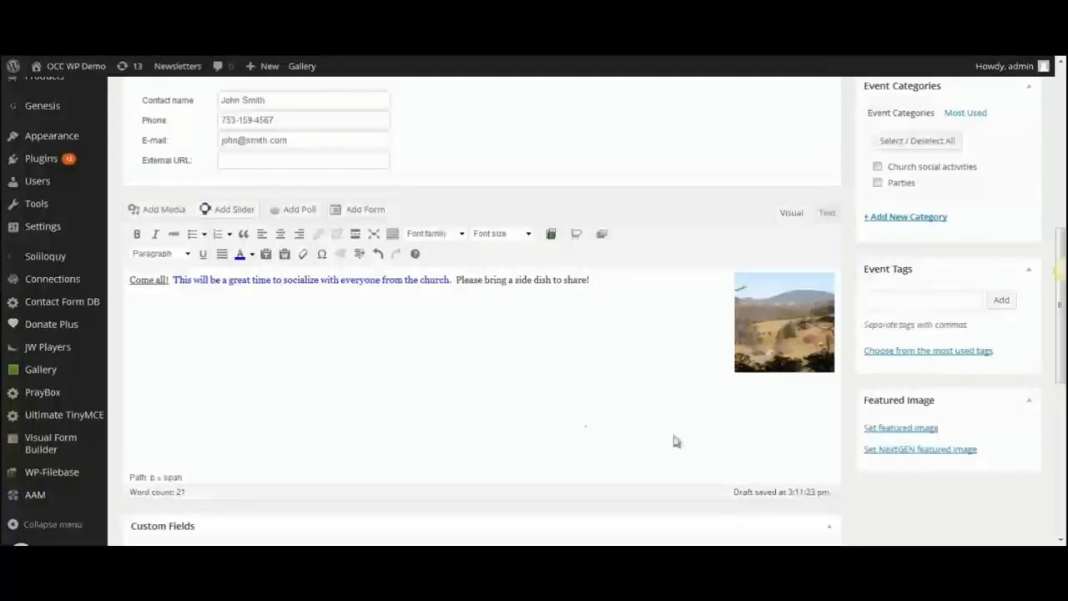
pyautogui.moveTo(1063, 332); pyautogui.dragTo(1062, 262)
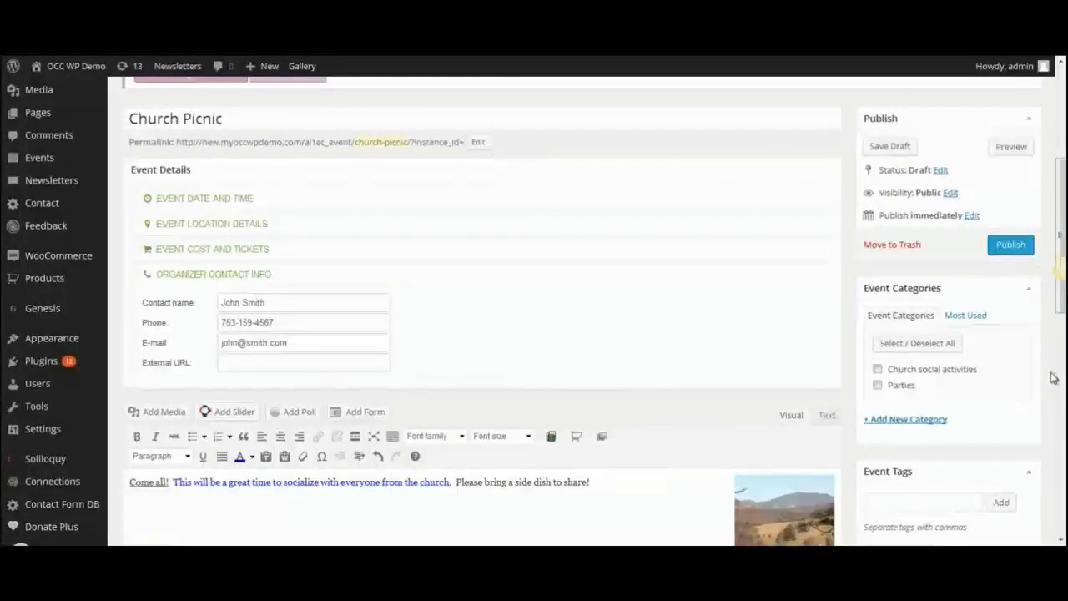
# Tick 'Church social activities' in the Event Categories box, keeping the event as a draft.
pyautogui.moveTo(1062, 307); pyautogui.dragTo(1062, 334)
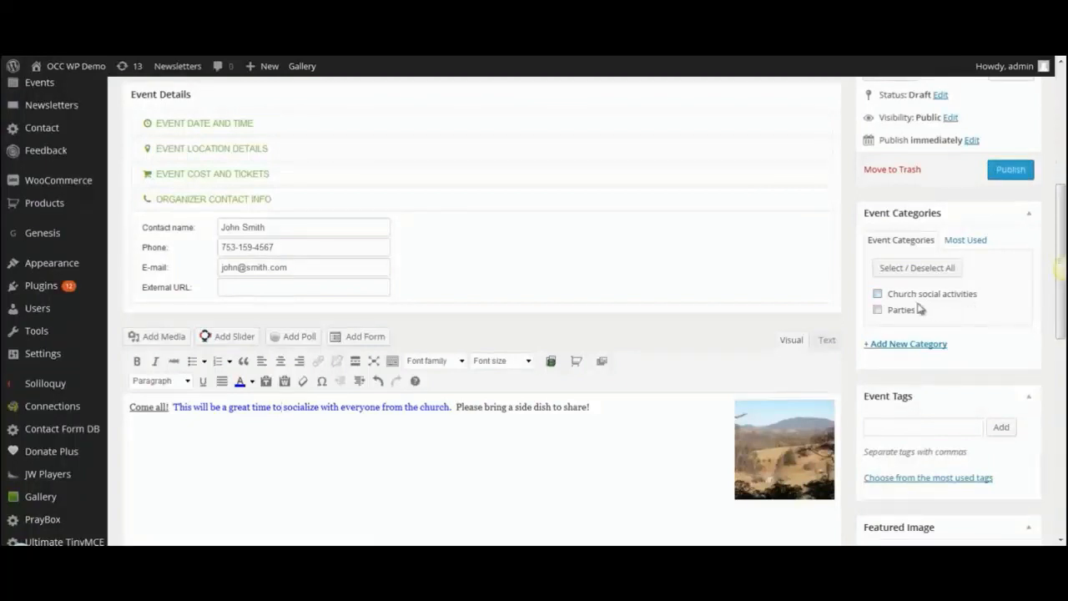
pyautogui.click(899, 346)
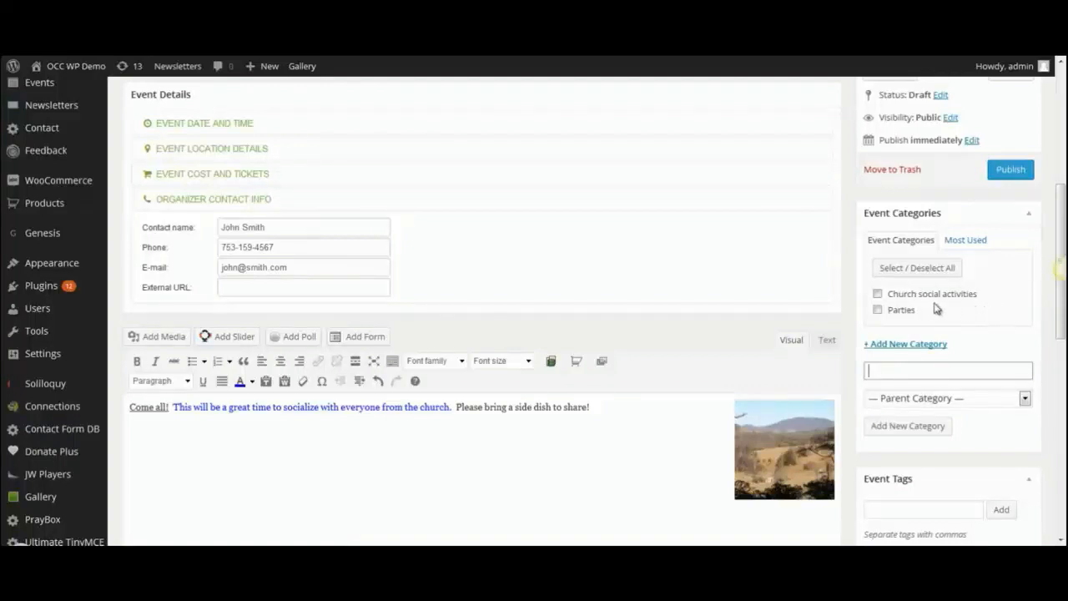
pyautogui.click(879, 295)
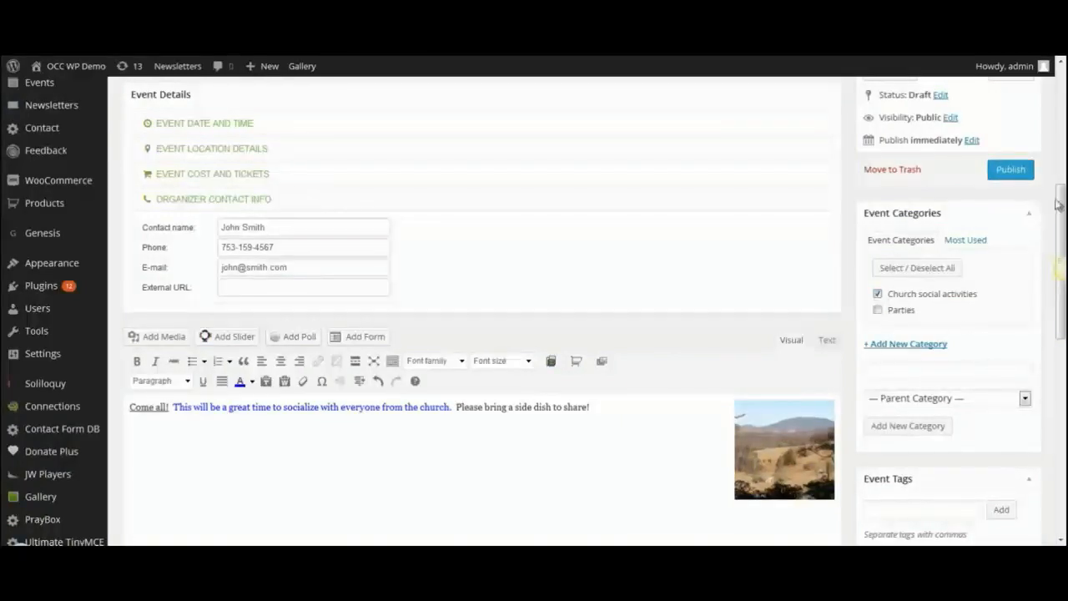
pyautogui.scroll(5, 1056, 239)
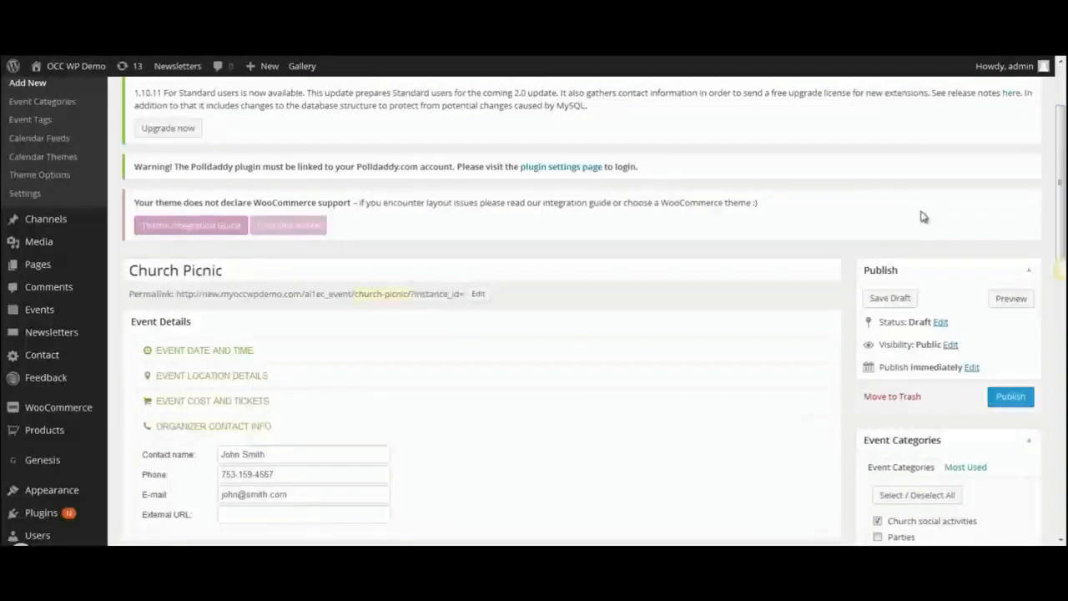
# Check the Church Picnic event page in Preview, then publish it from the editor.
pyautogui.click(1010, 299)
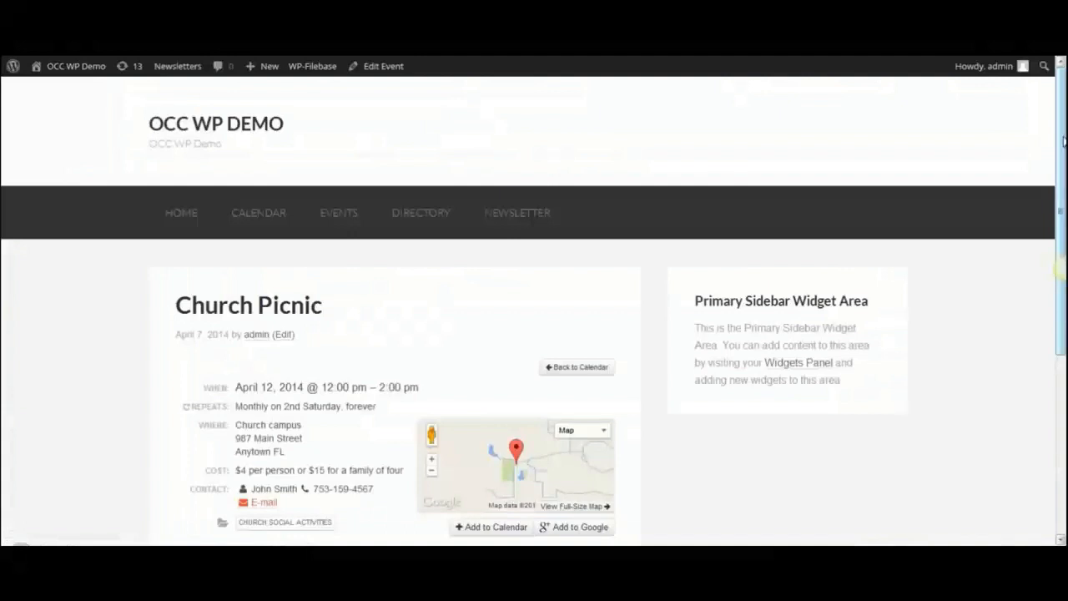
pyautogui.moveTo(1065, 142); pyautogui.dragTo(1062, 247)
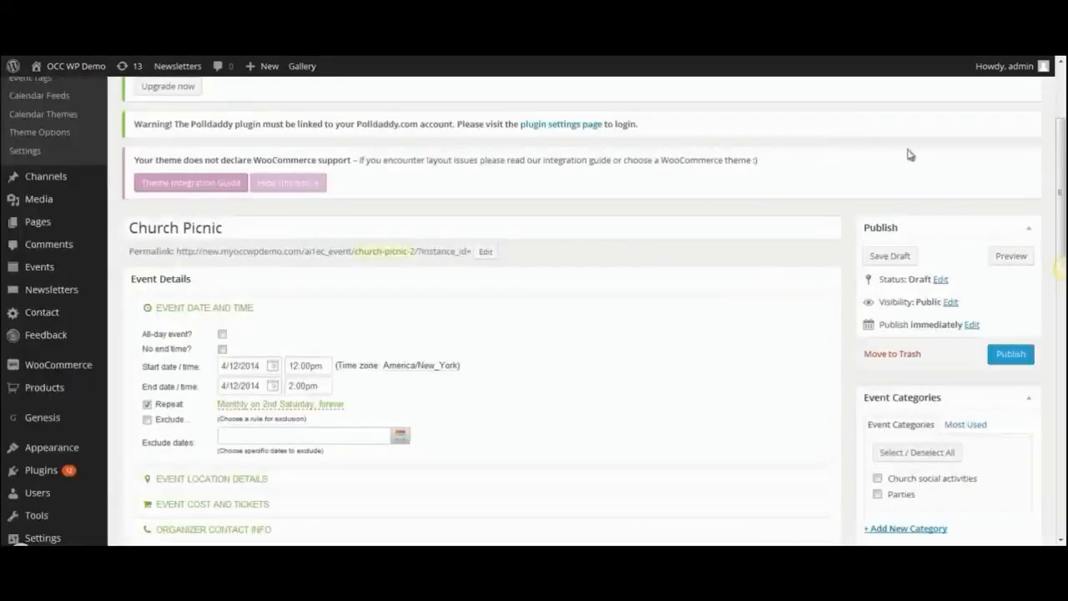
pyautogui.click(1011, 356)
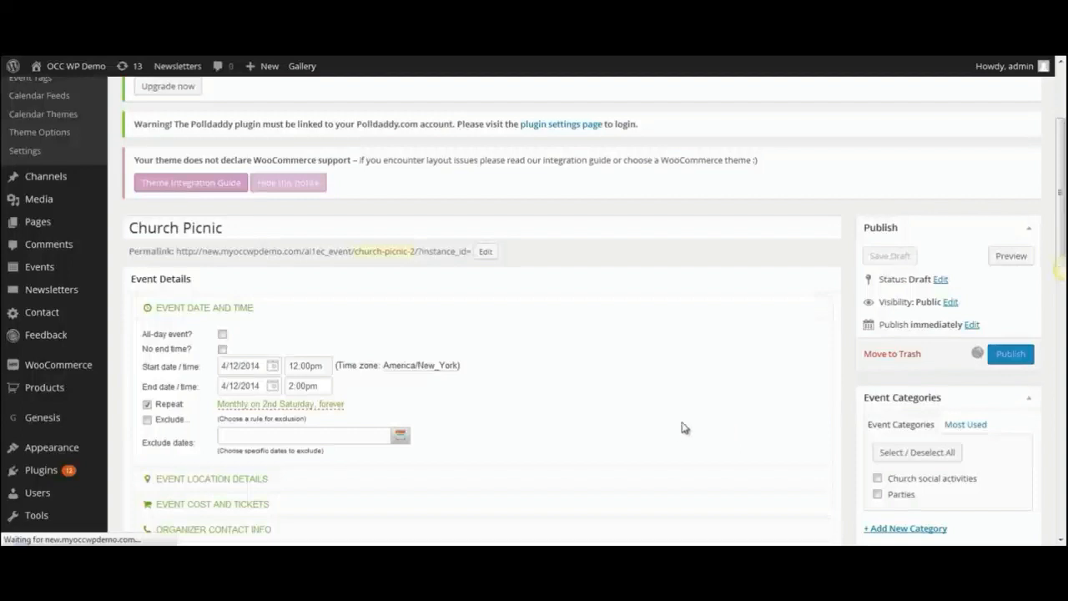